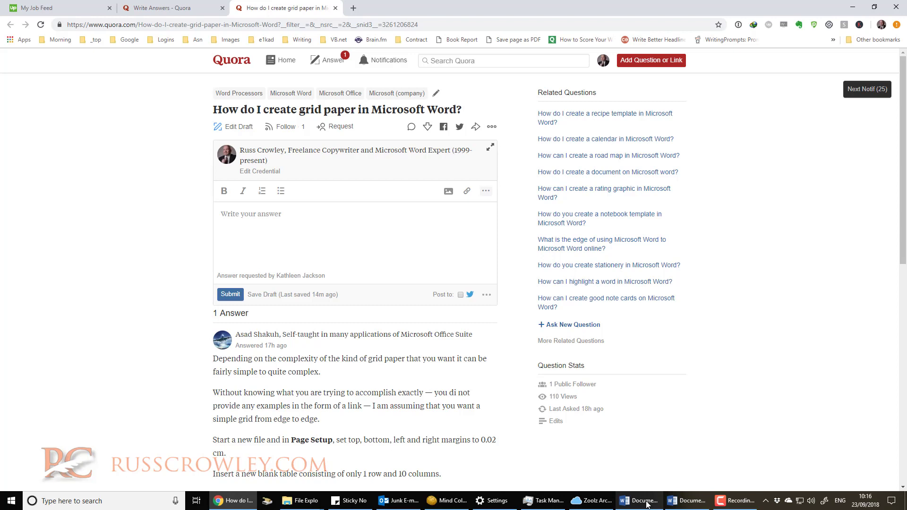
# - Switch to the blank Word document and turn on View gridlines
pyautogui.moveTo(647, 504)
pyautogui.scroll(-2, 378, 371)
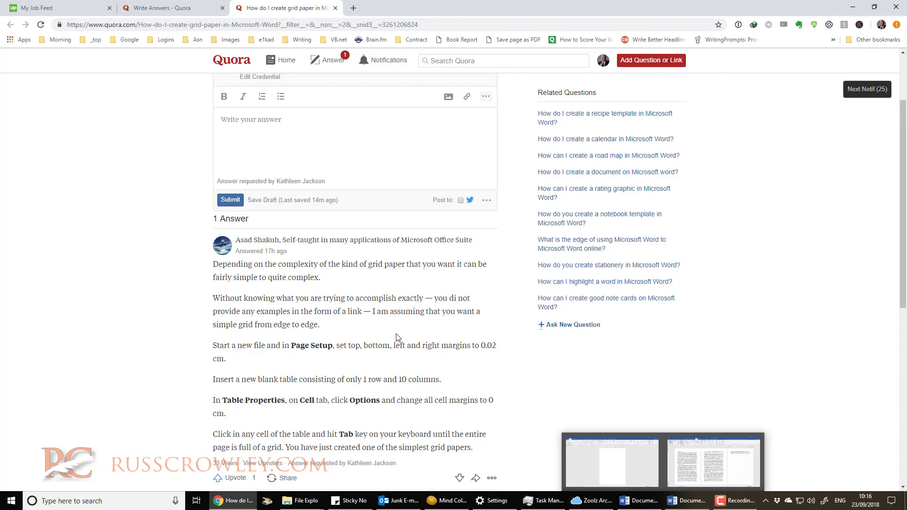
pyautogui.scroll(2, 359, 264)
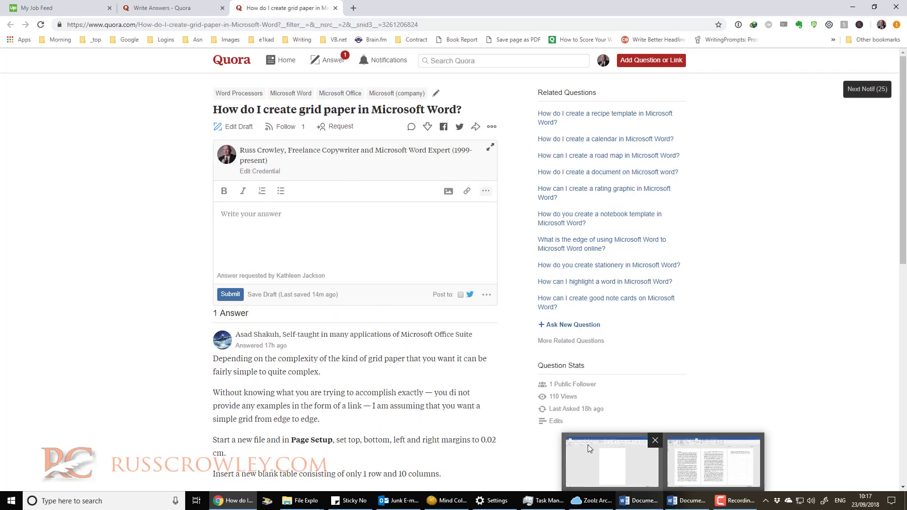
pyautogui.click(623, 461)
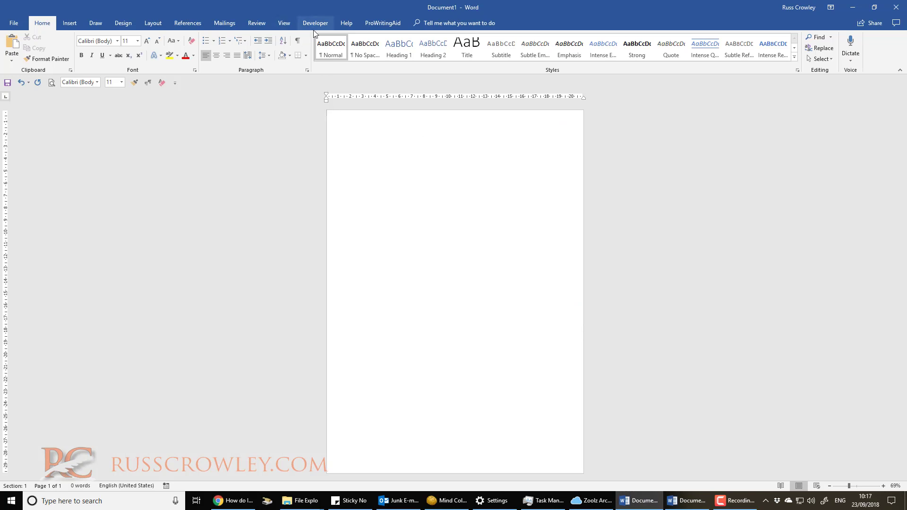
pyautogui.click(284, 22)
pyautogui.click(175, 48)
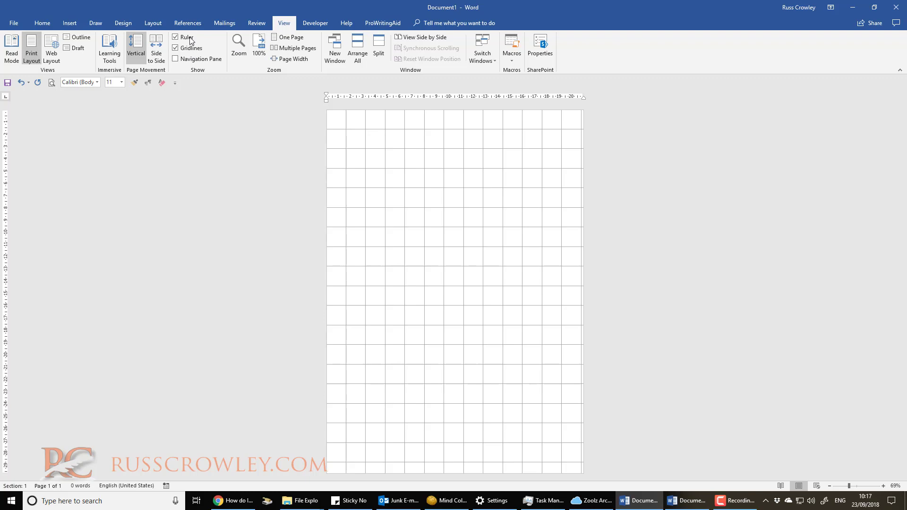
# - Set the Grid Settings vertical spacing to every 2 grid units
pyautogui.click(153, 23)
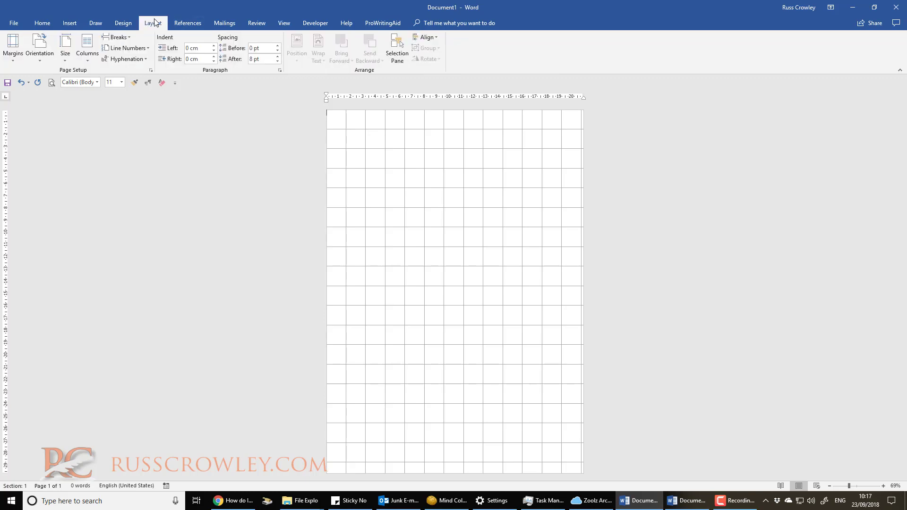
pyautogui.click(436, 36)
pyautogui.click(444, 200)
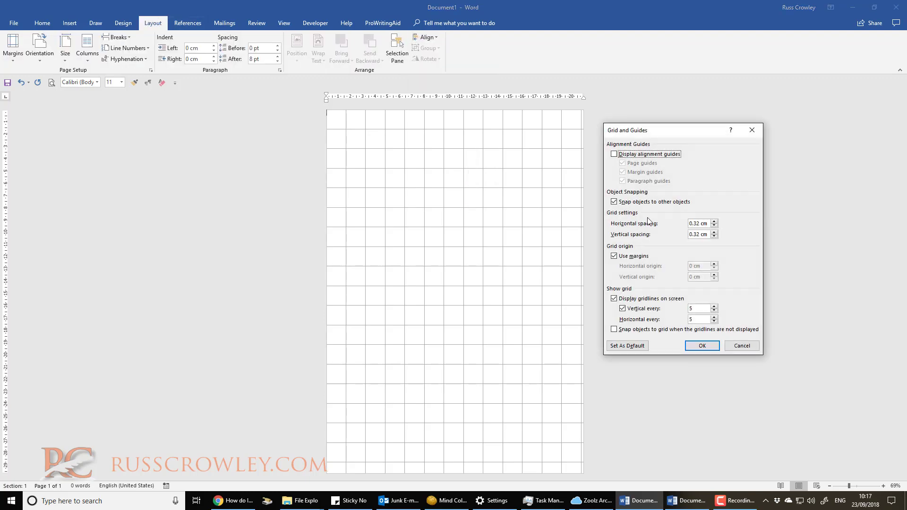
pyautogui.write('2')
pyautogui.click(702, 346)
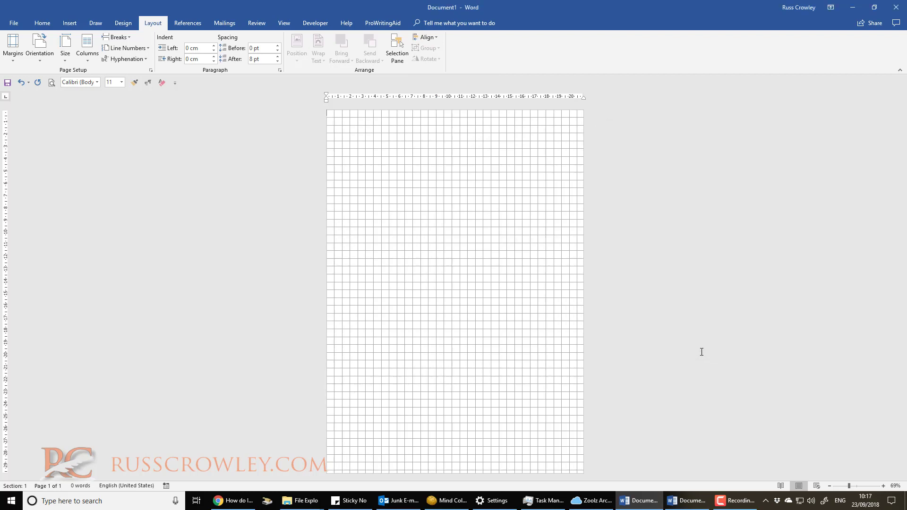
# - Confirm print preview shows no grid, then turn View gridlines off
pyautogui.click(8, 27)
pyautogui.click(41, 136)
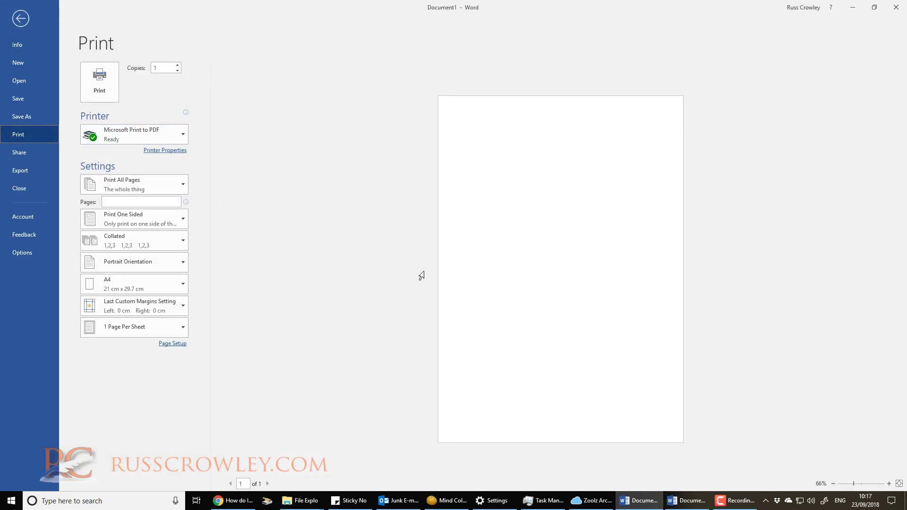
pyautogui.press('Escape')
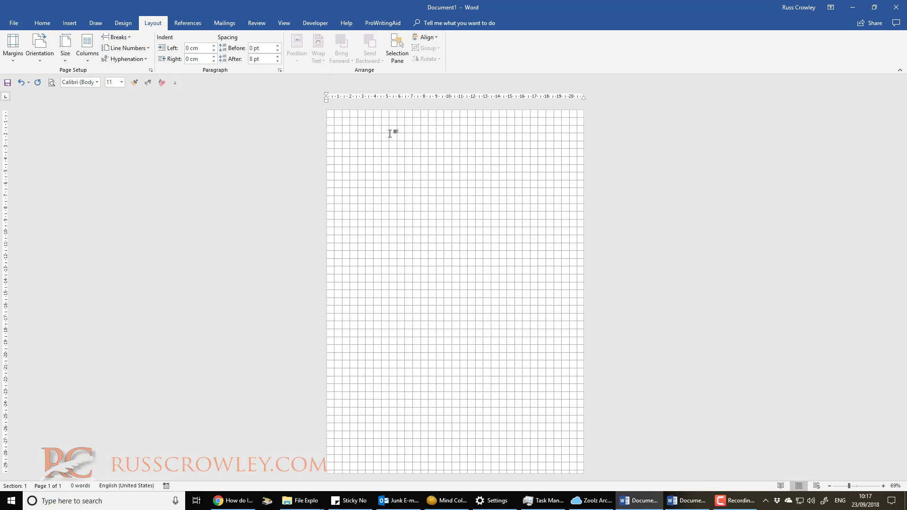
pyautogui.click(284, 23)
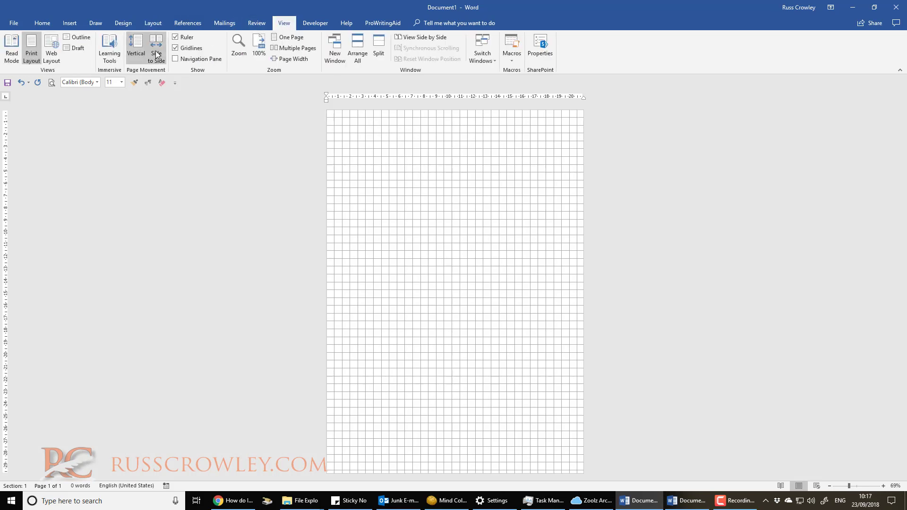
pyautogui.click(189, 47)
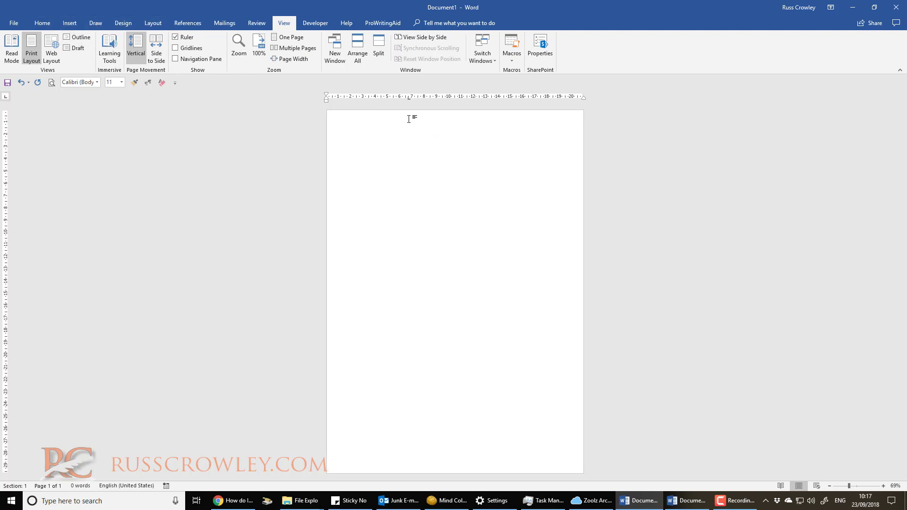
# - Insert a 7-by-8 table into the page header
pyautogui.press('alt')
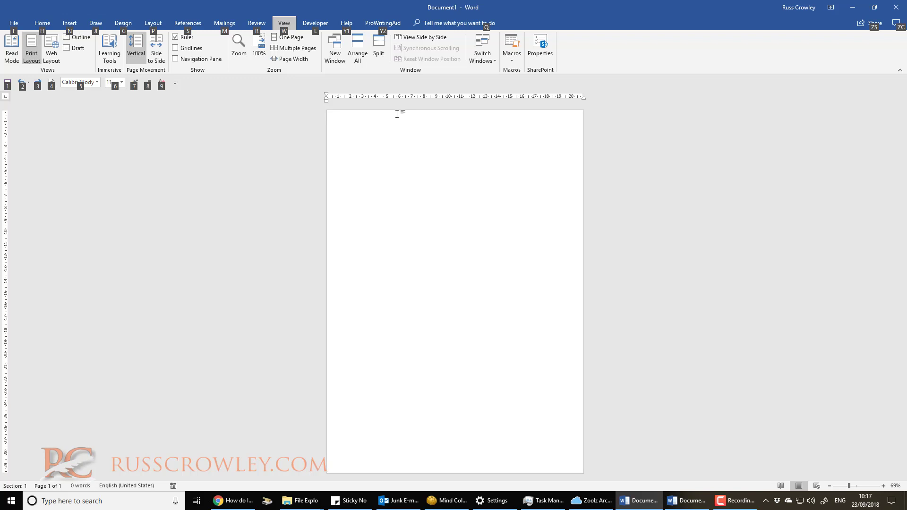
pyautogui.doubleClick(397, 114)
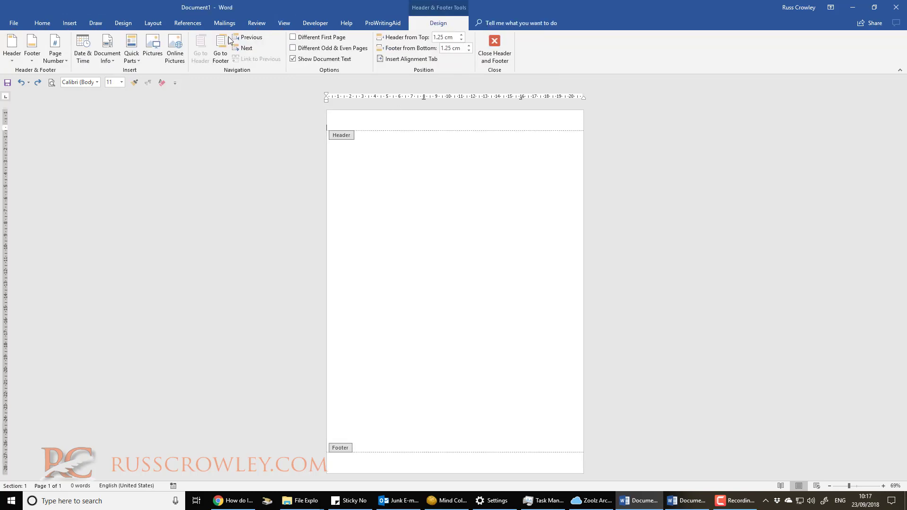
pyautogui.click(69, 23)
pyautogui.click(75, 52)
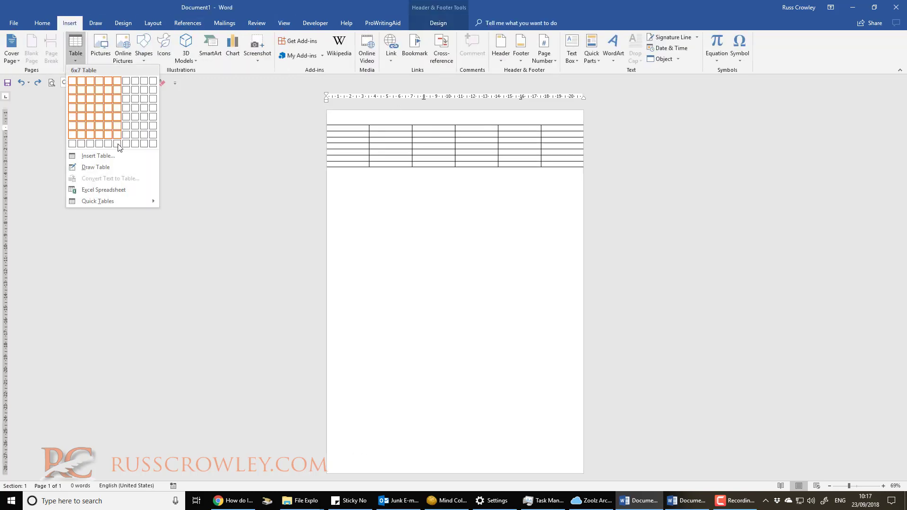
pyautogui.click(125, 144)
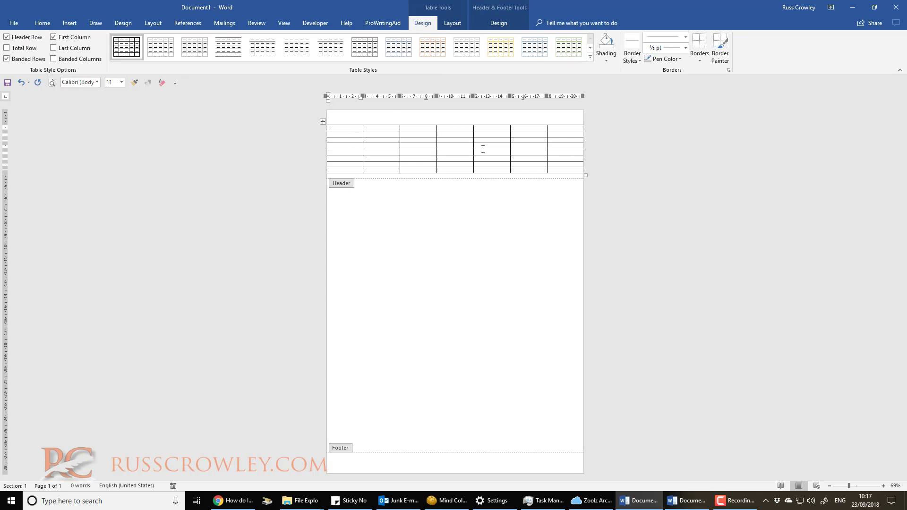
# - Apply Normal 2.54 cm page margins with the header table selected
pyautogui.click(322, 121)
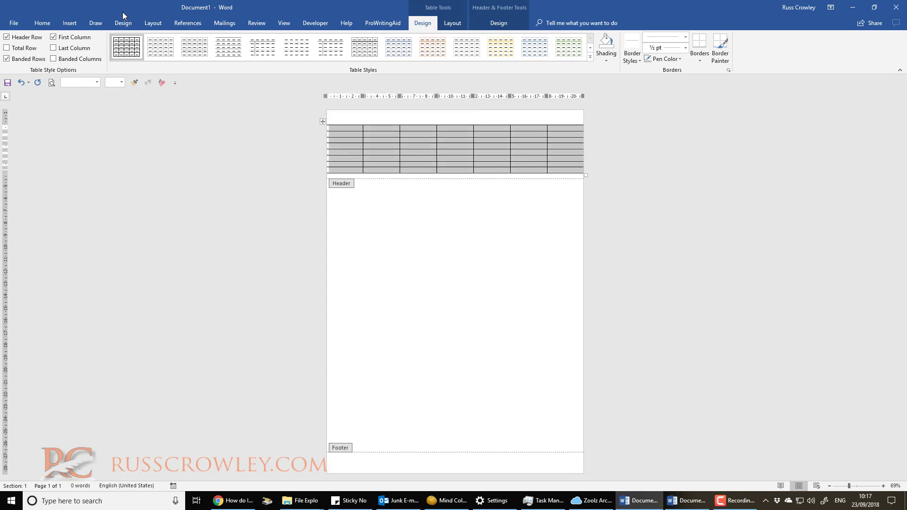
pyautogui.click(162, 24)
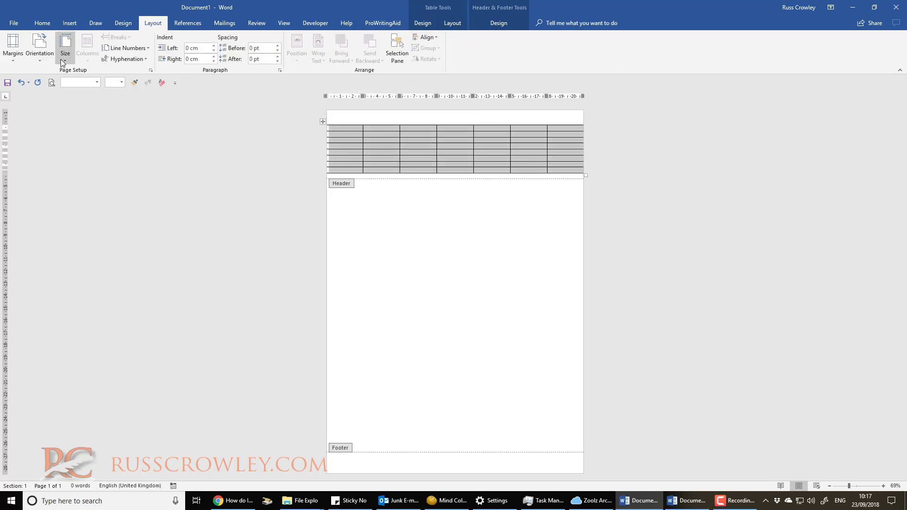
pyautogui.click(12, 47)
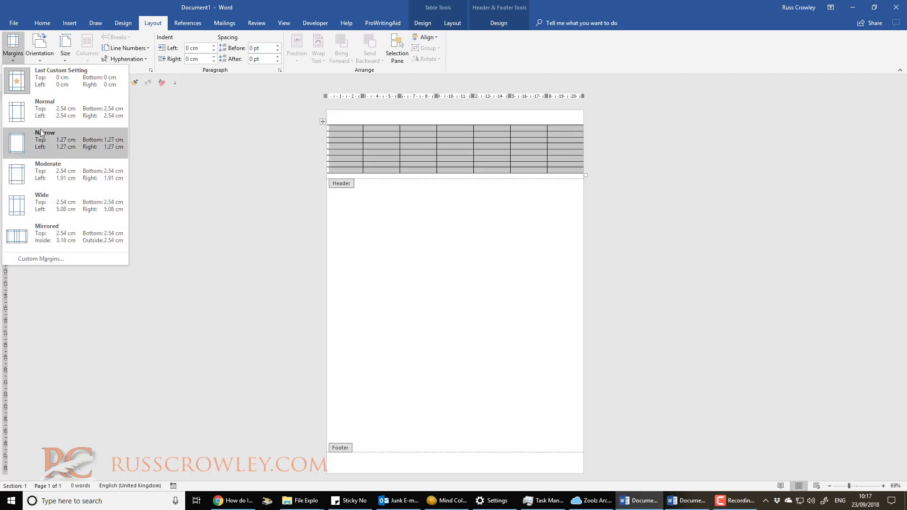
pyautogui.click(44, 111)
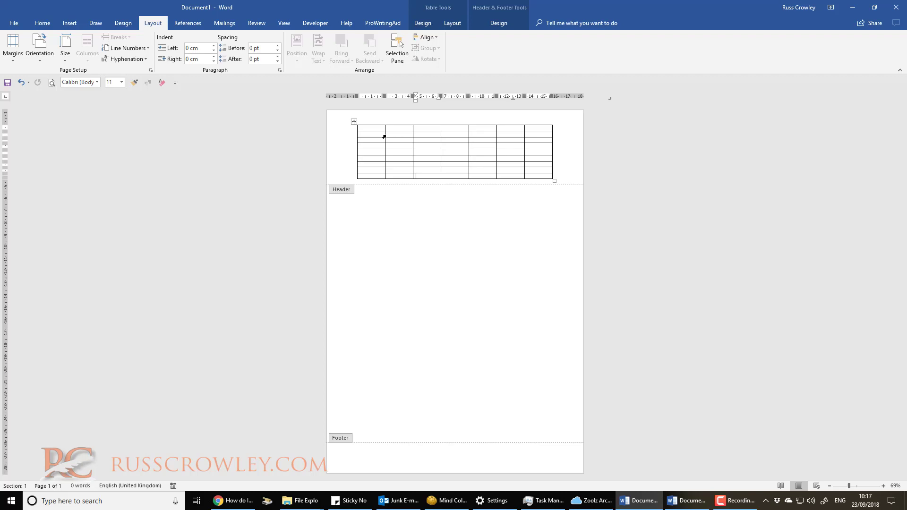
pyautogui.click(355, 122)
# - Set the header table's wrapping to Around and untick Move with text
pyautogui.rightClick(355, 122)
pyautogui.click(412, 271)
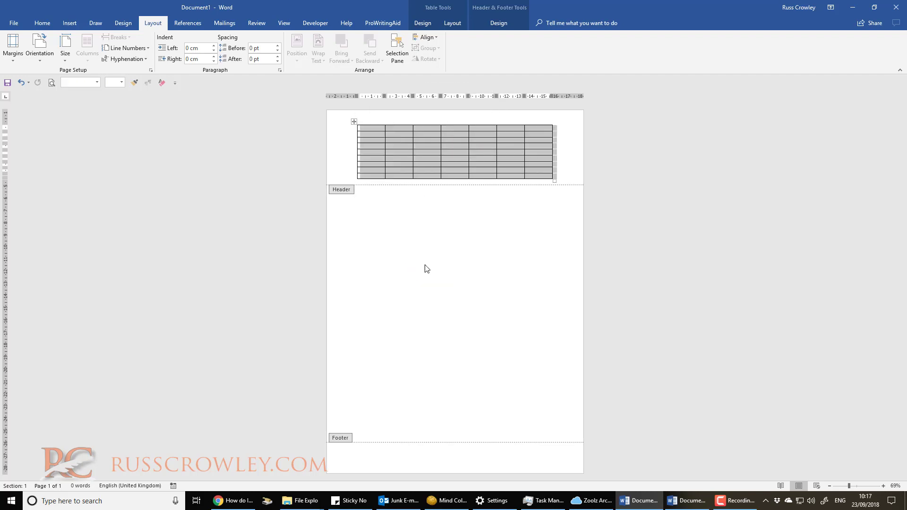
pyautogui.click(369, 158)
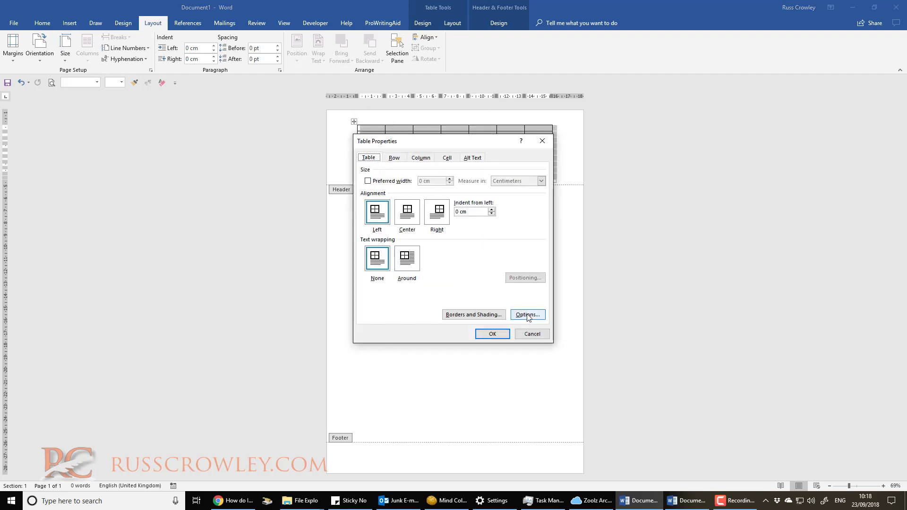
pyautogui.click(406, 258)
pyautogui.click(527, 278)
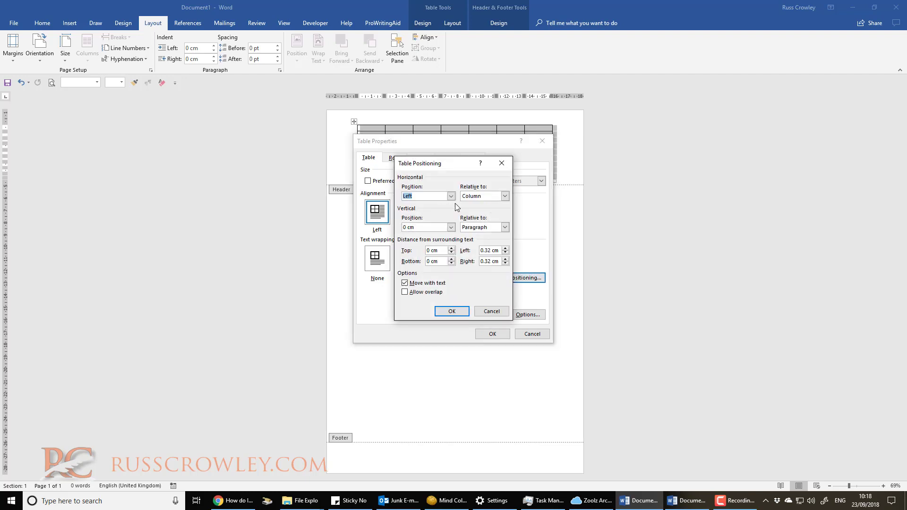
pyautogui.click(433, 284)
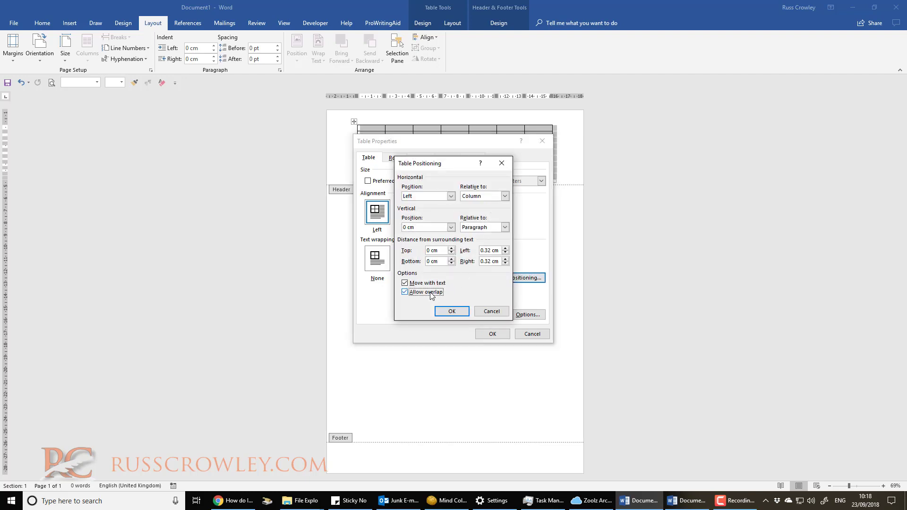
pyautogui.click(452, 311)
pyautogui.click(491, 335)
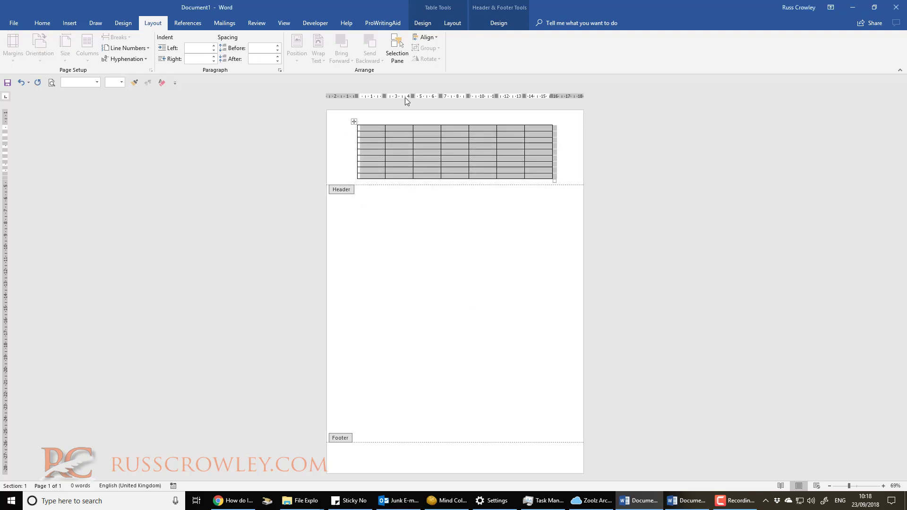
# - Add a new row to the header table from its last cell
pyautogui.click(555, 178)
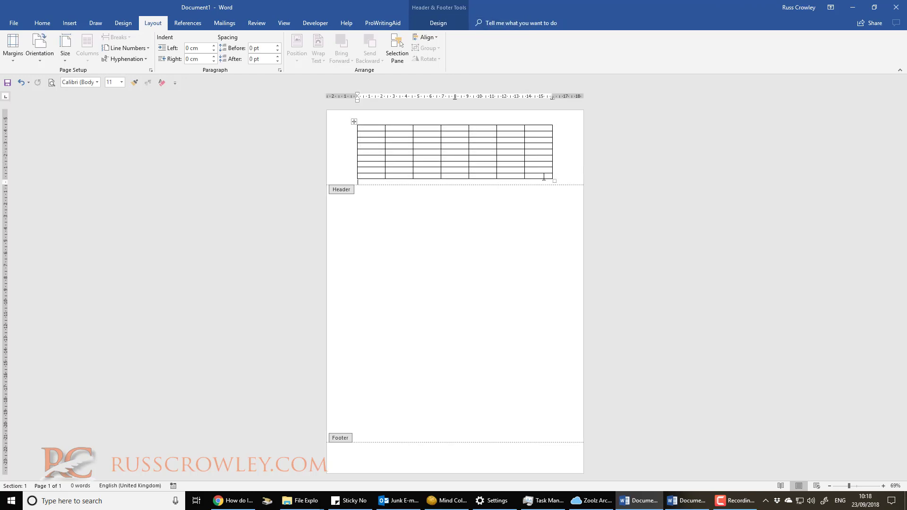
pyautogui.click(544, 176)
pyautogui.press('Tab')
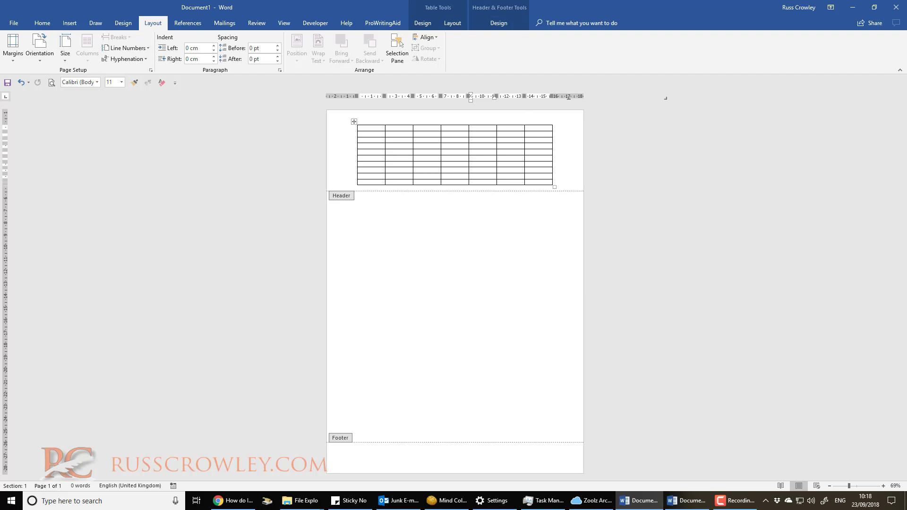
# - Switch to the gridded text document and briefly show its formatting marks
pyautogui.click(677, 502)
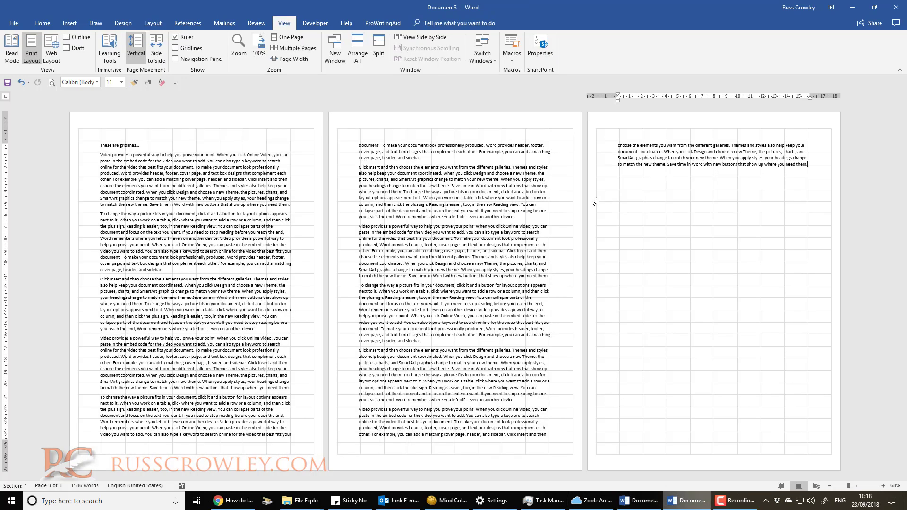
pyautogui.click(42, 23)
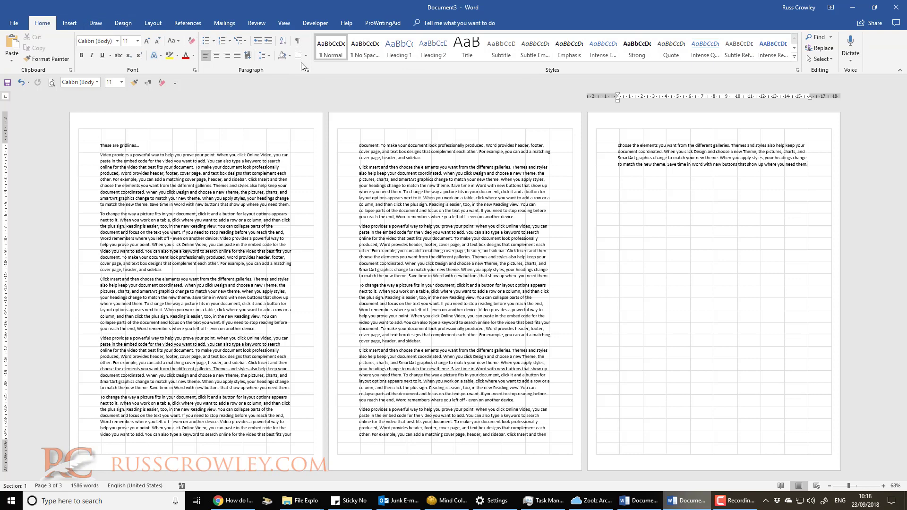
pyautogui.click(297, 43)
pyautogui.hotkey('ctrl', 'shift', '8')
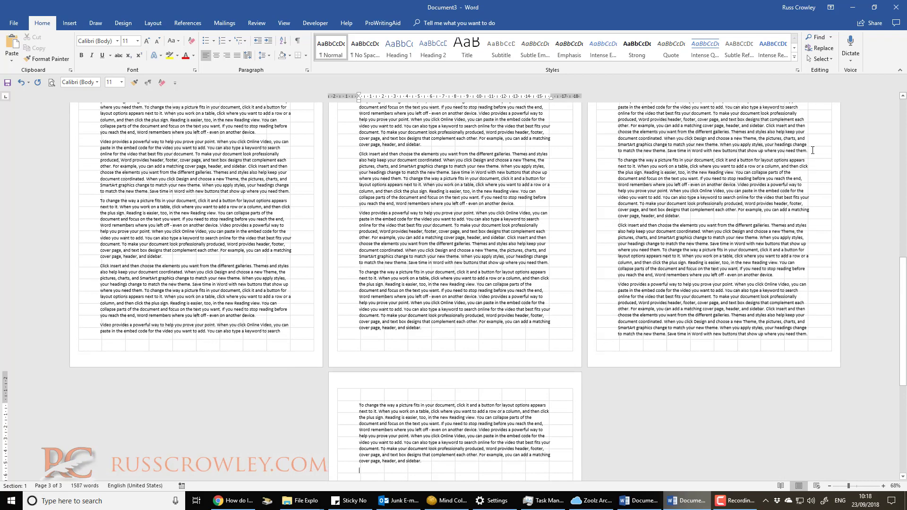
pyautogui.scroll(-5, 737, 200)
pyautogui.scroll(4, 367, 283)
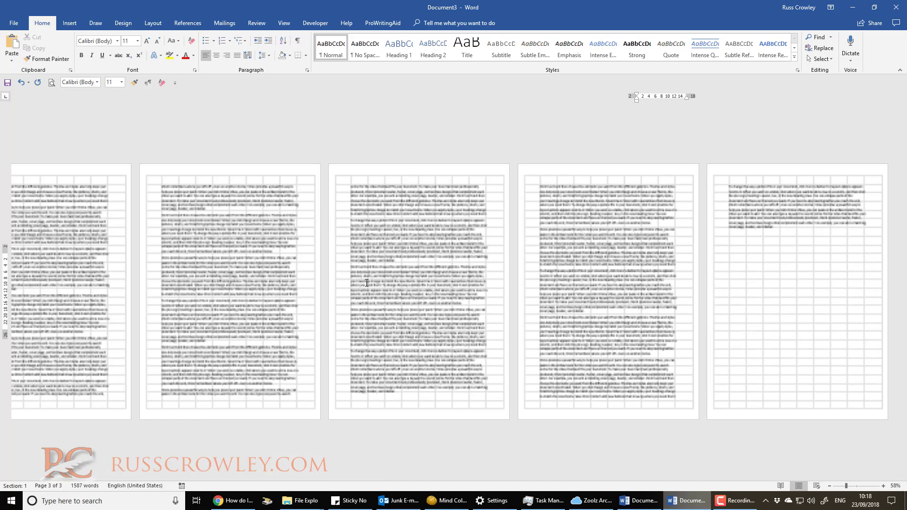
pyautogui.scroll(3, 367, 283)
# - Preview the document's printed layout, then switch back to Document1
pyautogui.click(13, 23)
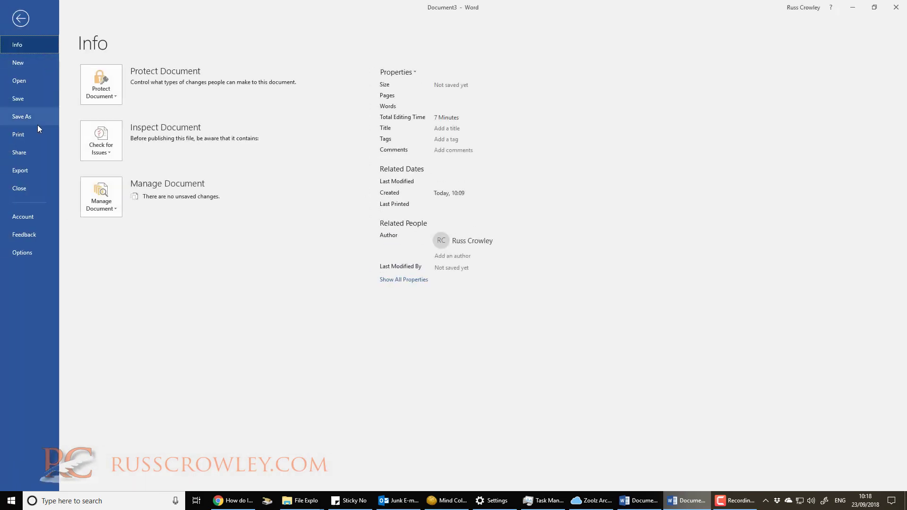
pyautogui.click(37, 134)
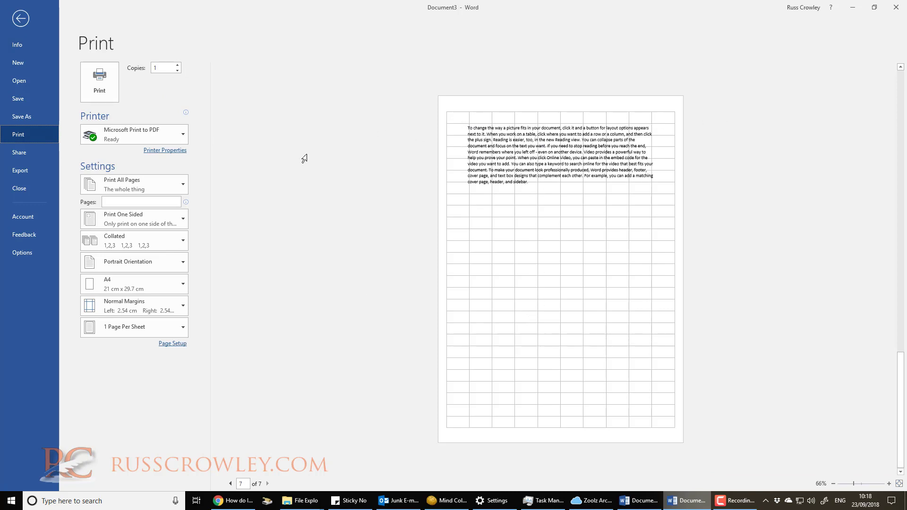
pyautogui.click(21, 18)
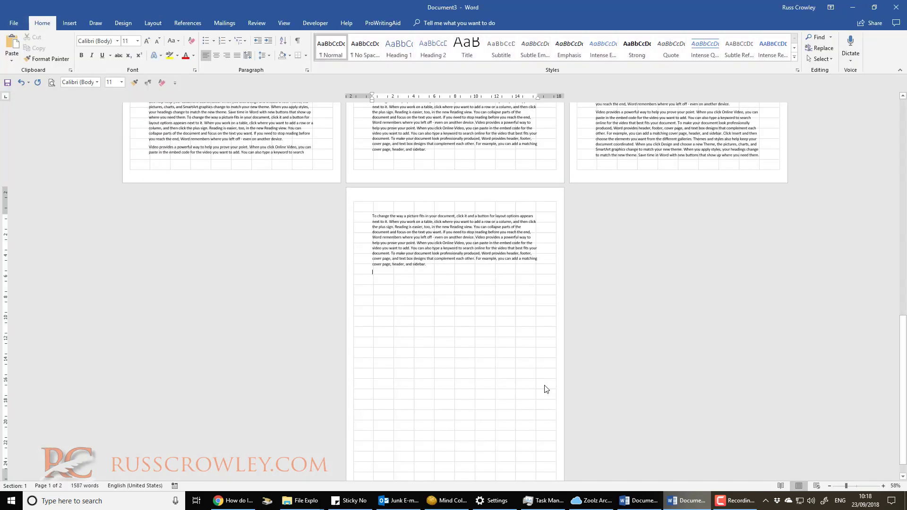
pyautogui.click(638, 501)
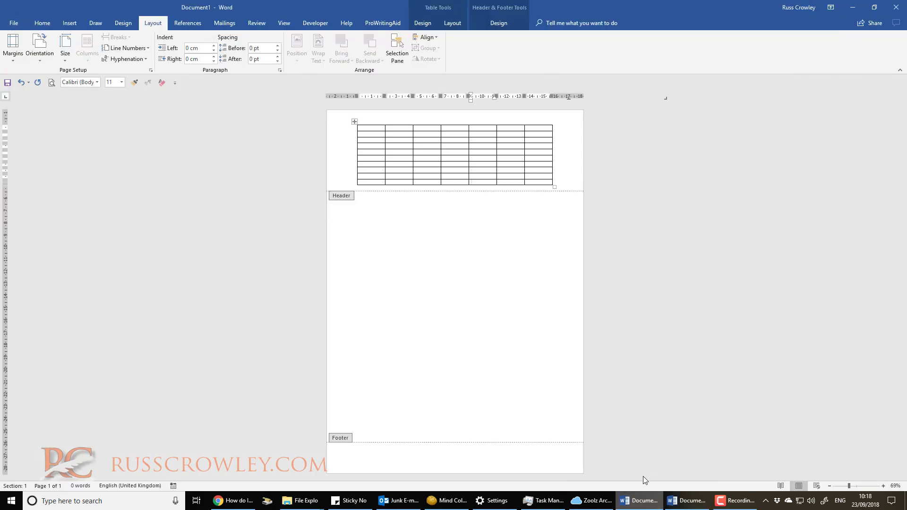
# - Delete the header table and turn on paragraph and formatting marks
pyautogui.click(355, 122)
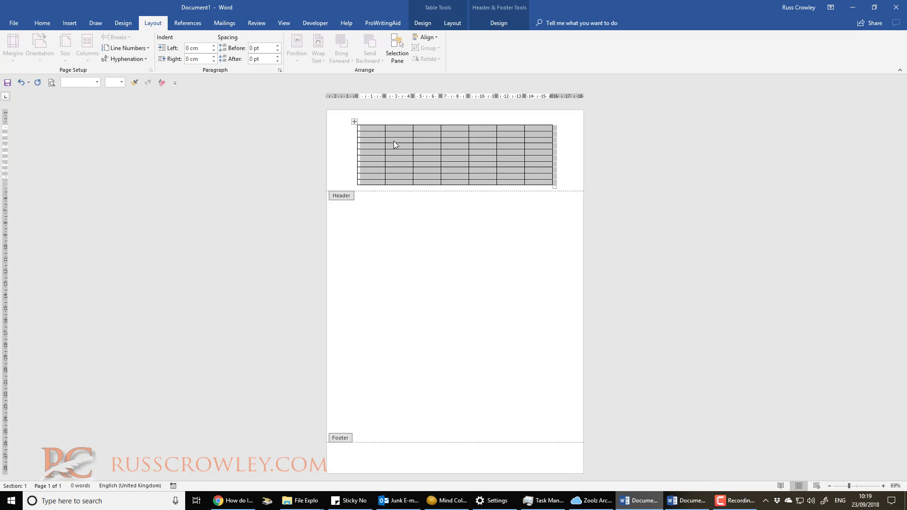
pyautogui.press('BackSpace')
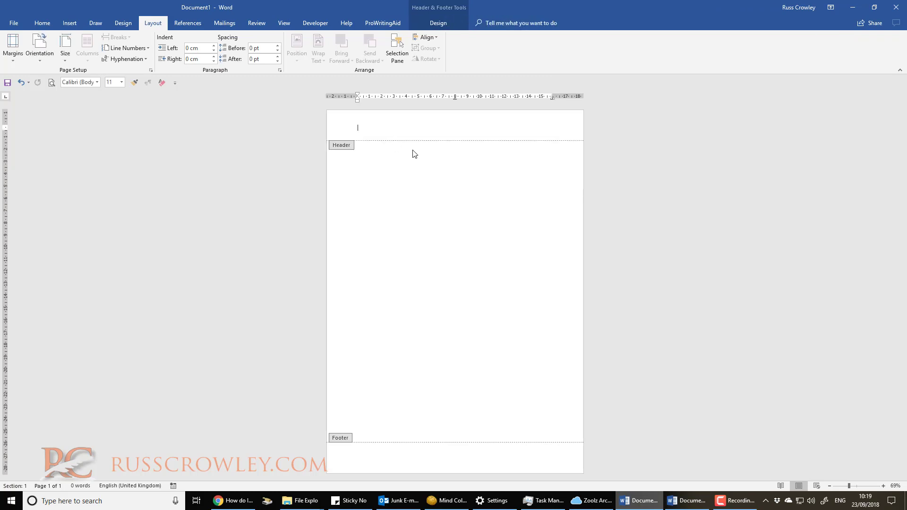
pyautogui.click(42, 24)
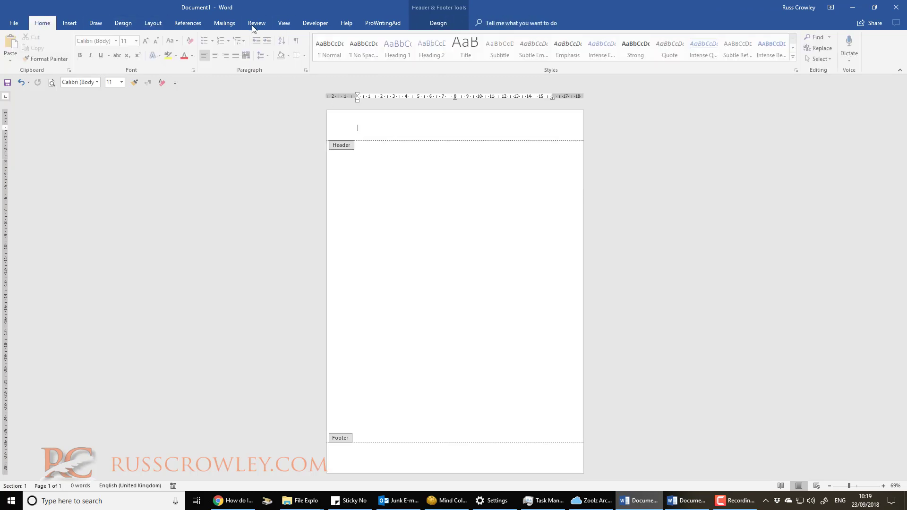
pyautogui.click(298, 42)
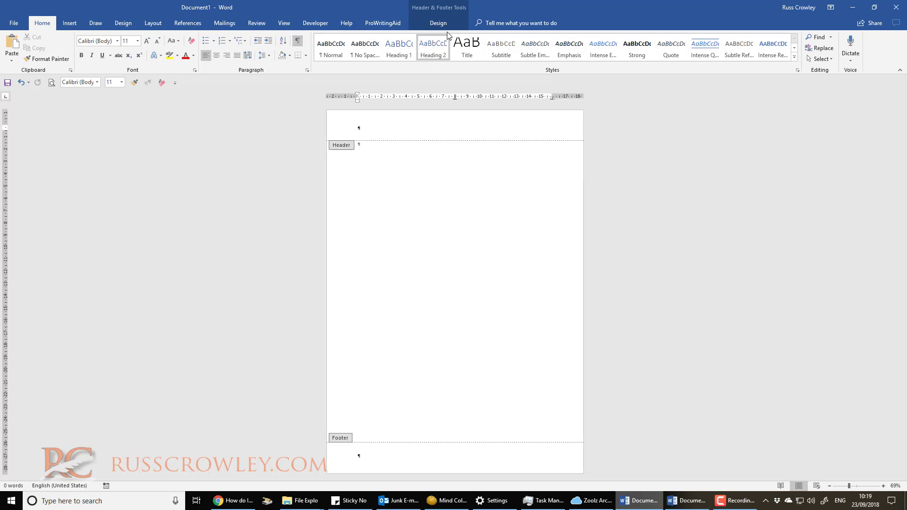
# - Close the header and footer, then reopen the header for editing
pyautogui.click(433, 23)
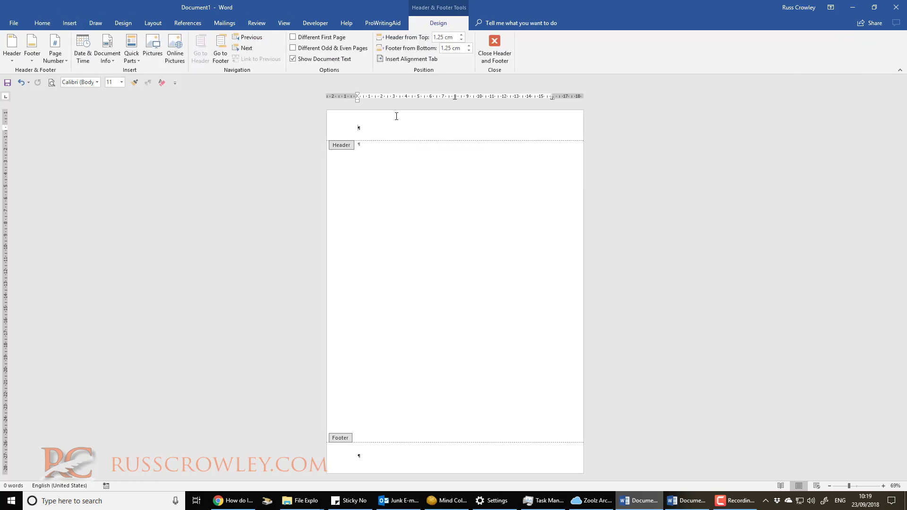
pyautogui.click(487, 48)
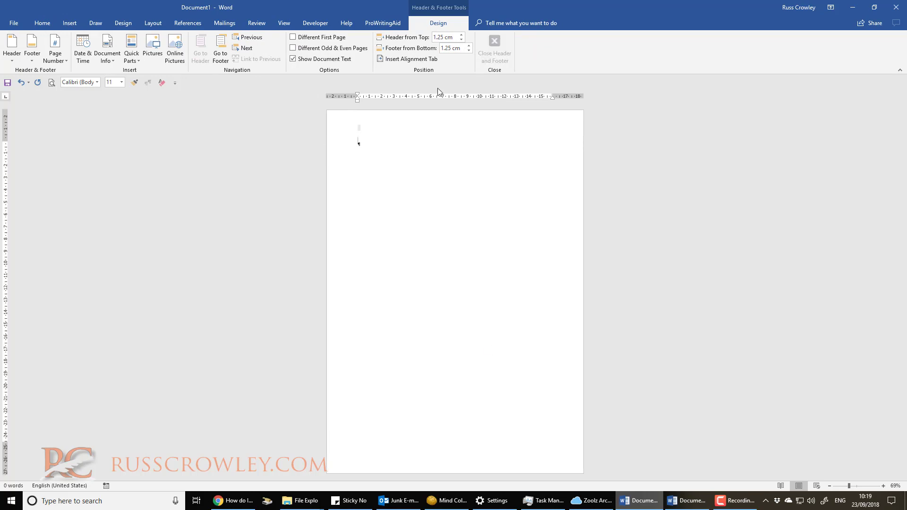
pyautogui.doubleClick(415, 118)
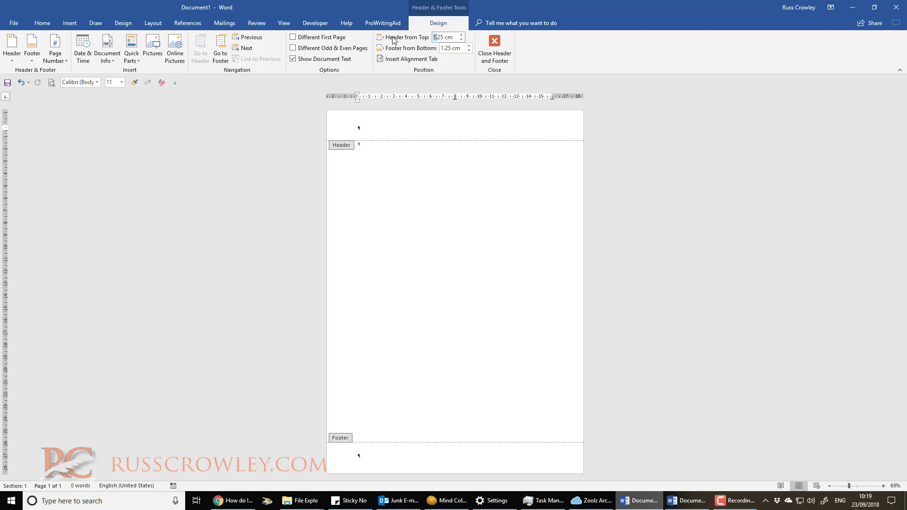
# - Set both the Header from Top and Footer from Bottom distances to 0 cm
pyautogui.write('0')
pyautogui.press('Tab')
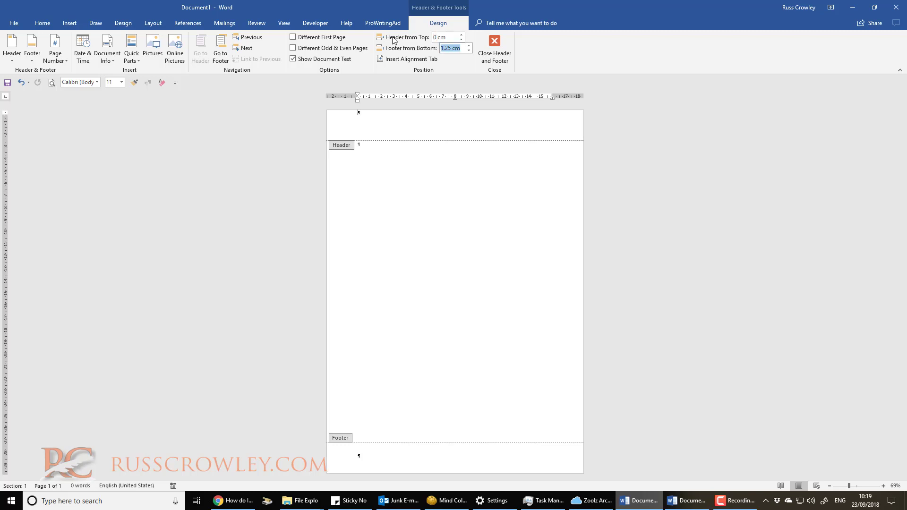
pyautogui.press('BackSpace')
pyautogui.press('Tab')
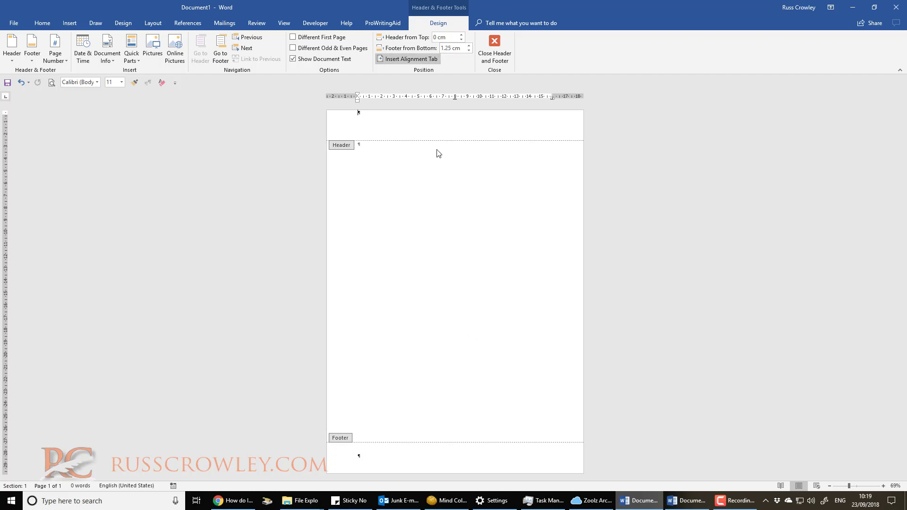
pyautogui.click(451, 47)
pyautogui.write('0')
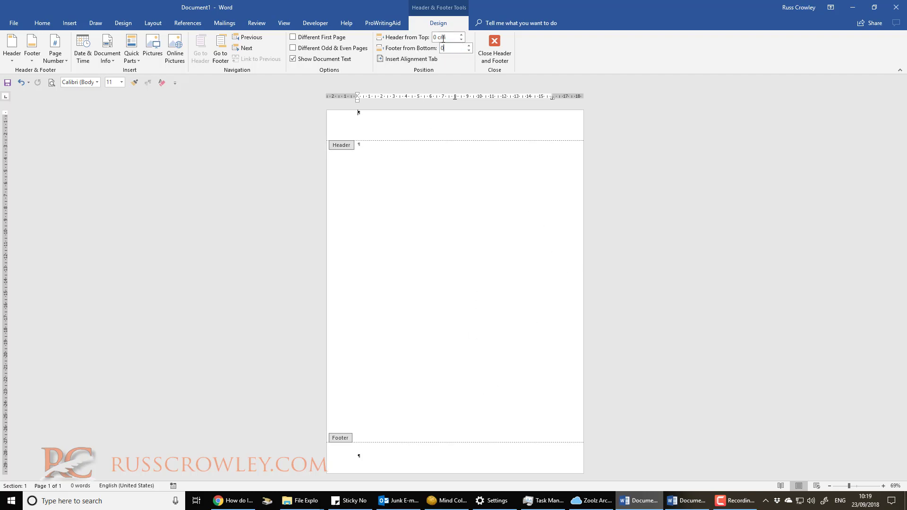
pyautogui.click(450, 38)
# - Apply Narrow page margins
pyautogui.click(122, 24)
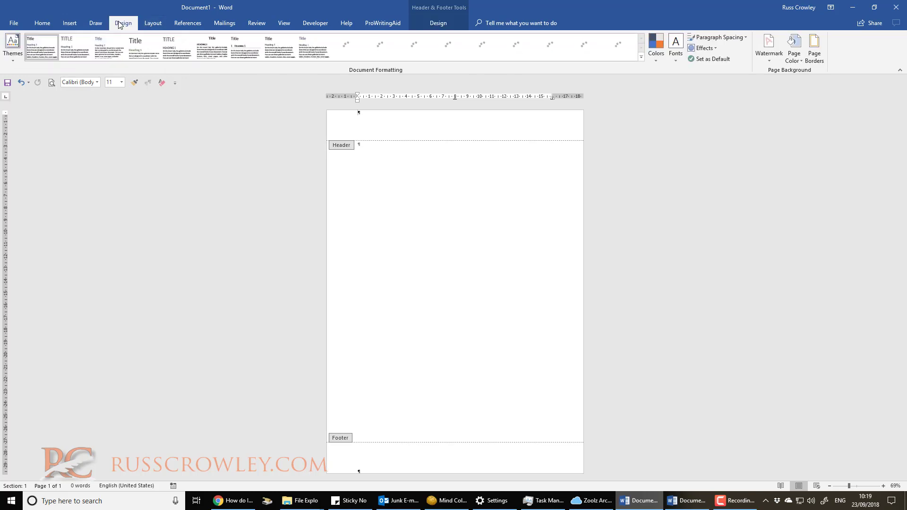
pyautogui.click(153, 23)
pyautogui.click(13, 47)
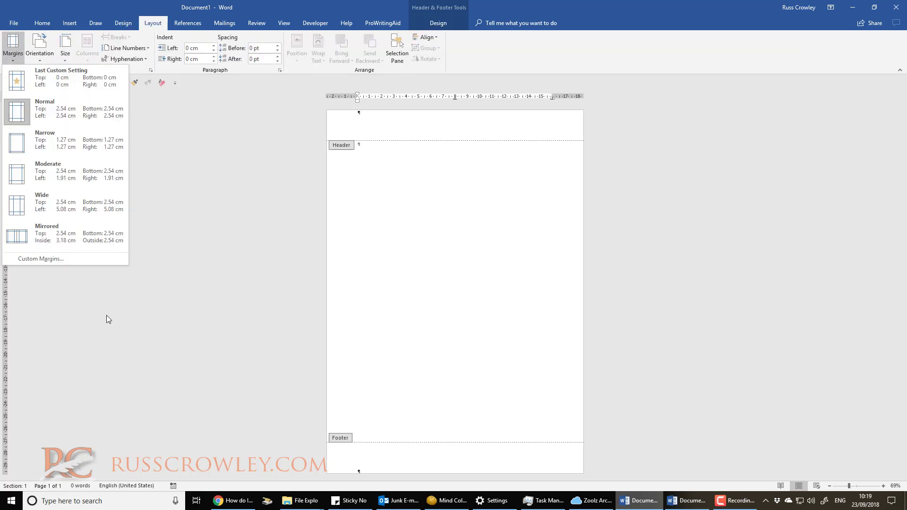
pyautogui.click(78, 149)
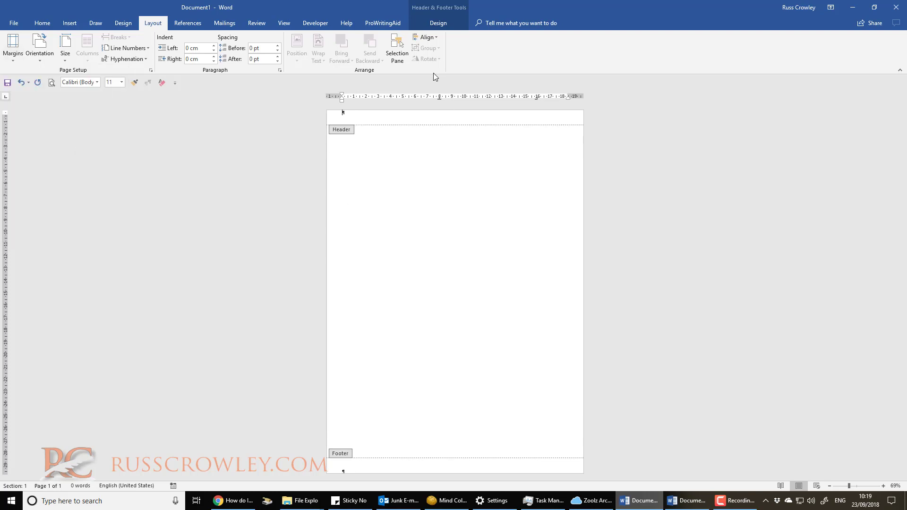
pyautogui.click(13, 46)
pyautogui.click(377, 119)
# - Adjust the header and footer distances to 1 cm each
pyautogui.click(442, 20)
pyautogui.click(461, 35)
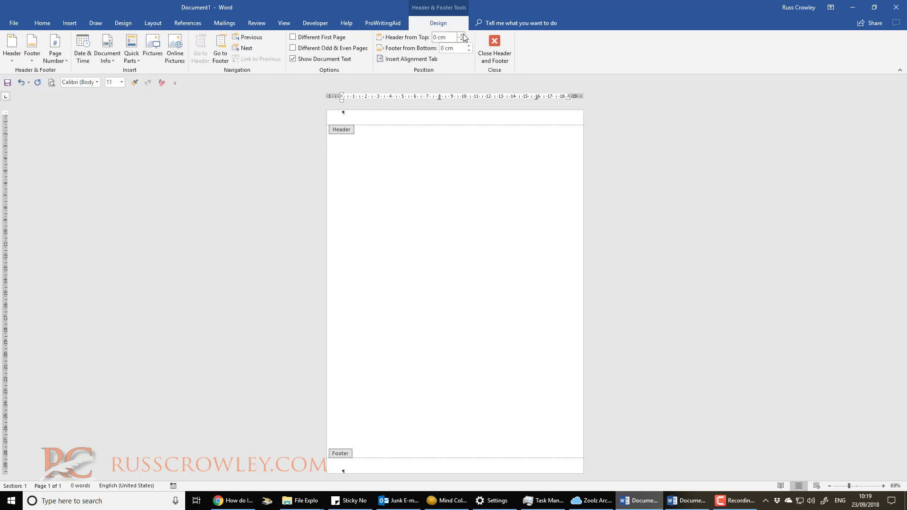
pyautogui.click(463, 35)
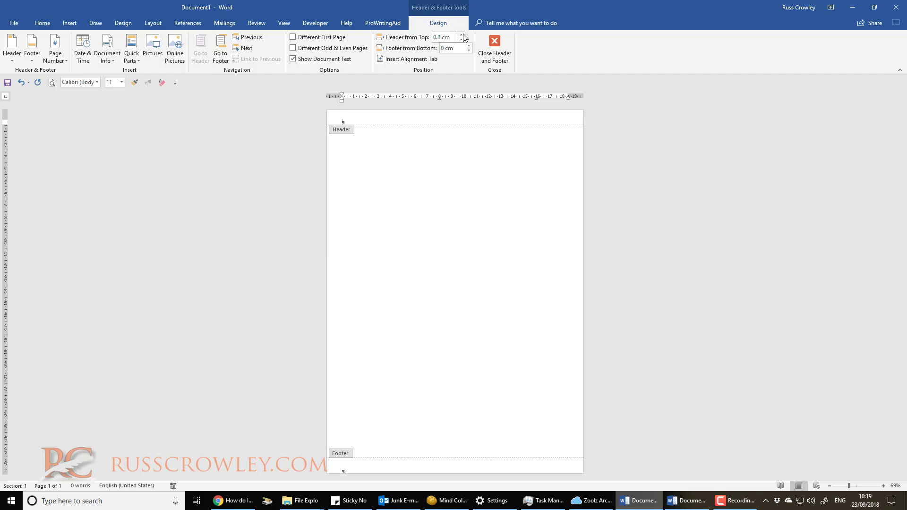
pyautogui.click(463, 35)
pyautogui.click(463, 35)
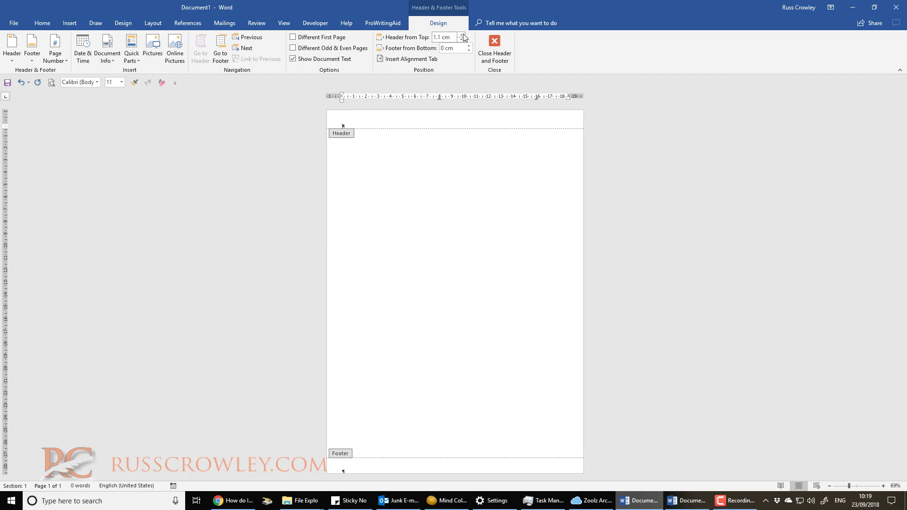
pyautogui.click(463, 34)
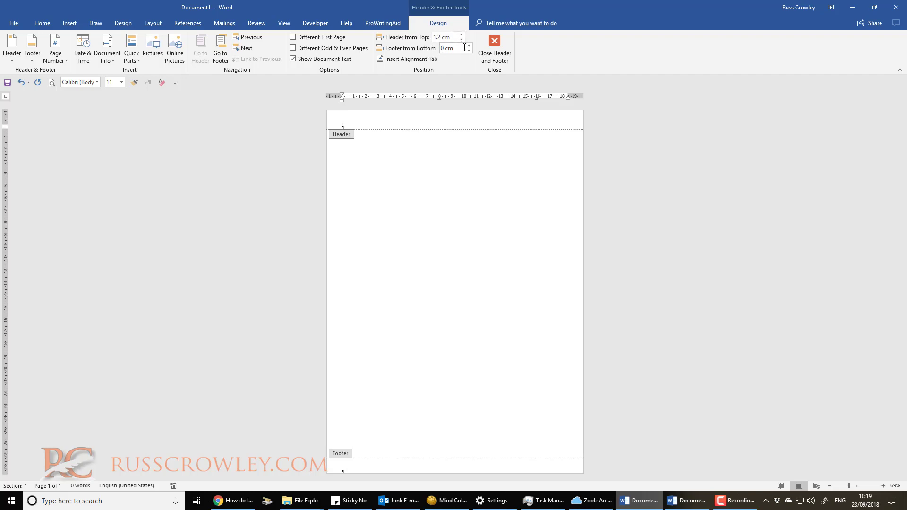
pyautogui.click(469, 46)
pyautogui.click(469, 46)
pyautogui.click(469, 45)
pyautogui.click(469, 46)
pyautogui.click(468, 46)
pyautogui.click(469, 45)
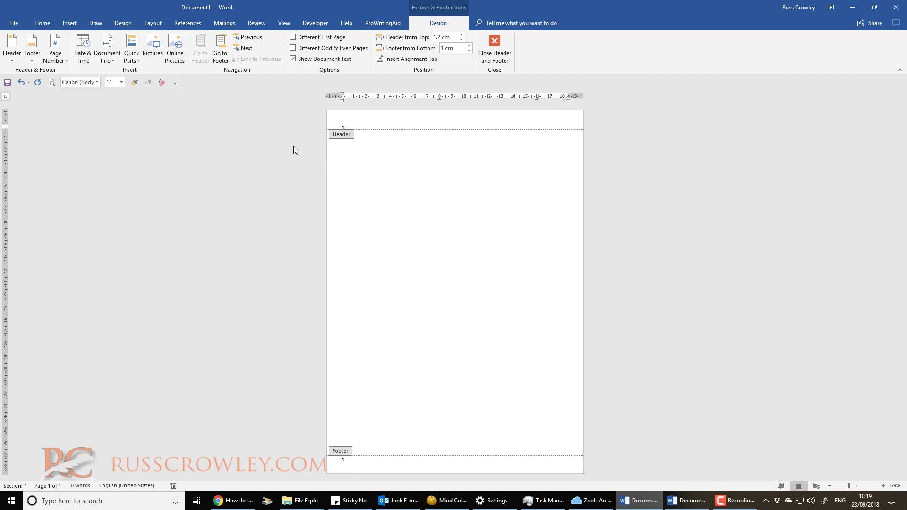
pyautogui.click(462, 39)
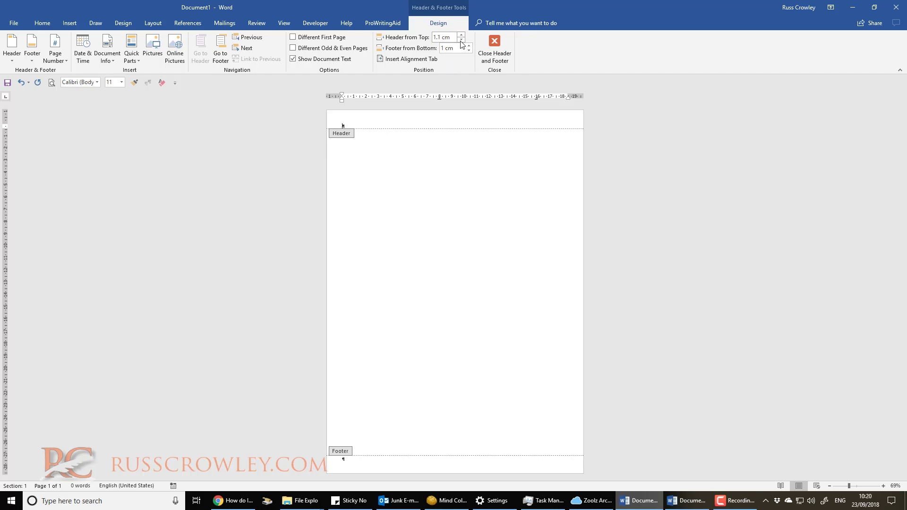
pyautogui.click(461, 40)
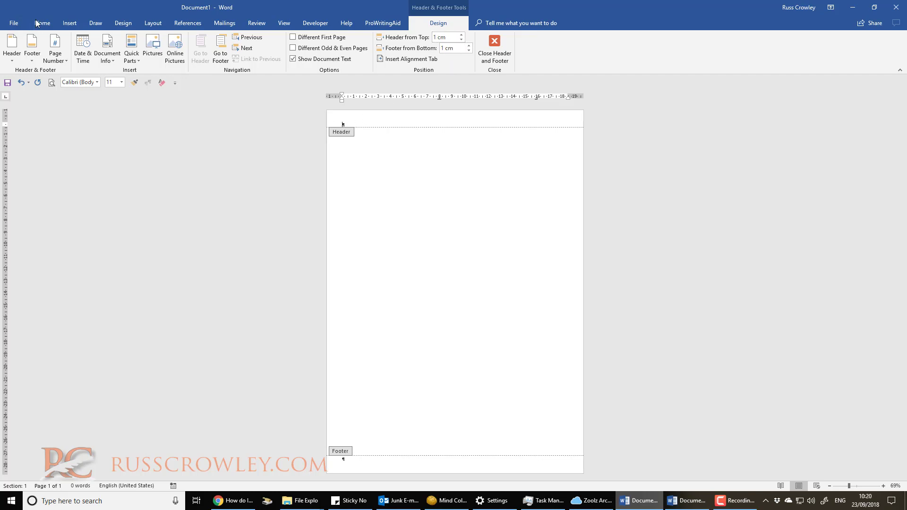
pyautogui.click(64, 23)
# - Insert a Simple Text Box into the header and drag it down to mid-page
pyautogui.click(572, 54)
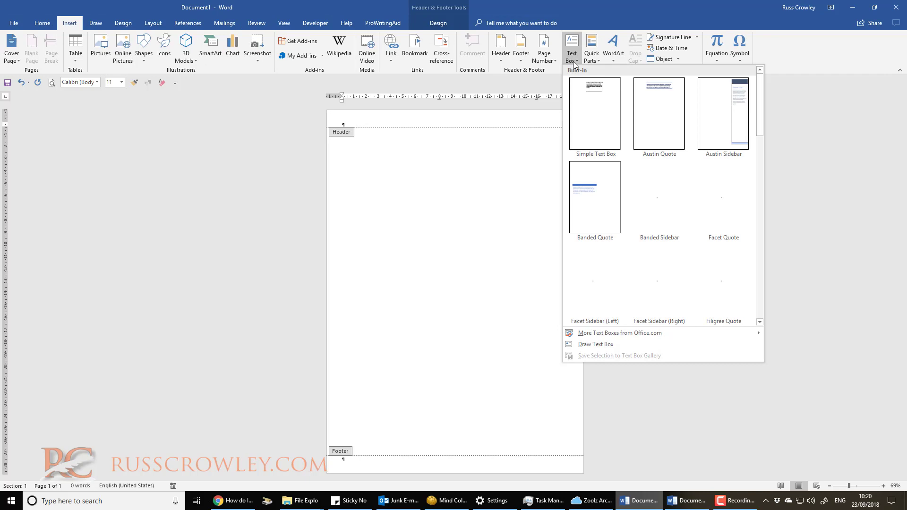
pyautogui.click(594, 90)
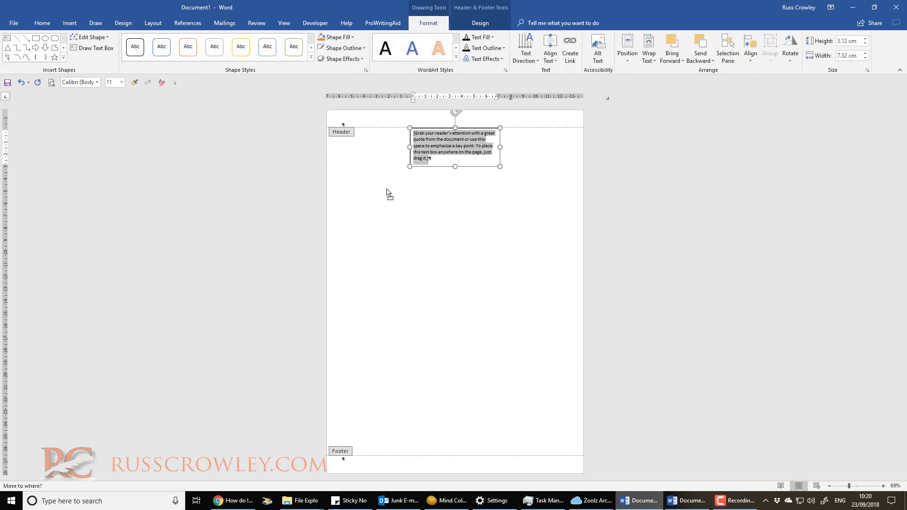
pyautogui.click(475, 167)
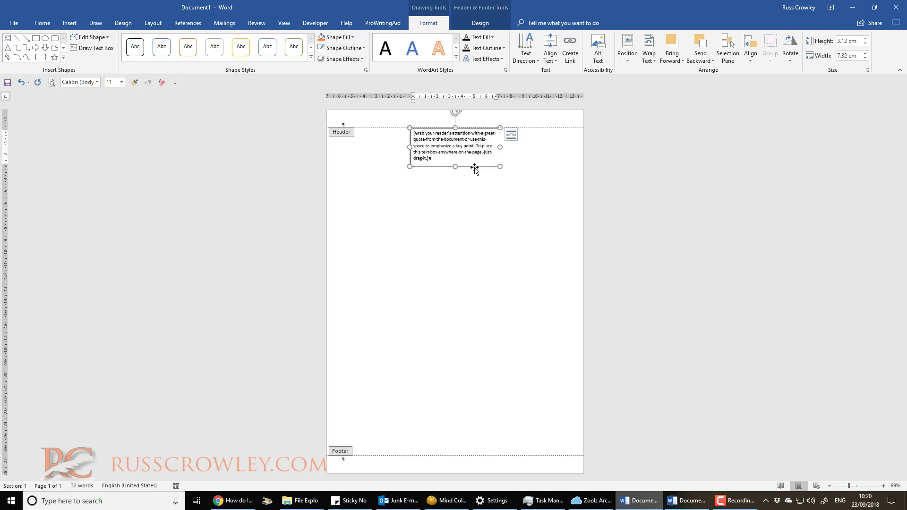
pyautogui.moveTo(476, 168); pyautogui.dragTo(470, 258)
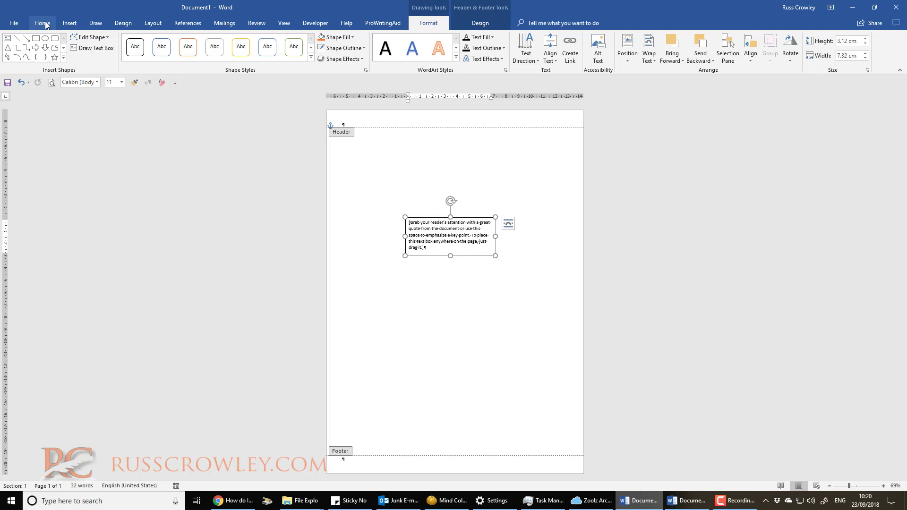
# - Exit the header, add then undo a page break, and reselect the quote box
pyautogui.click(500, 24)
pyautogui.click(495, 41)
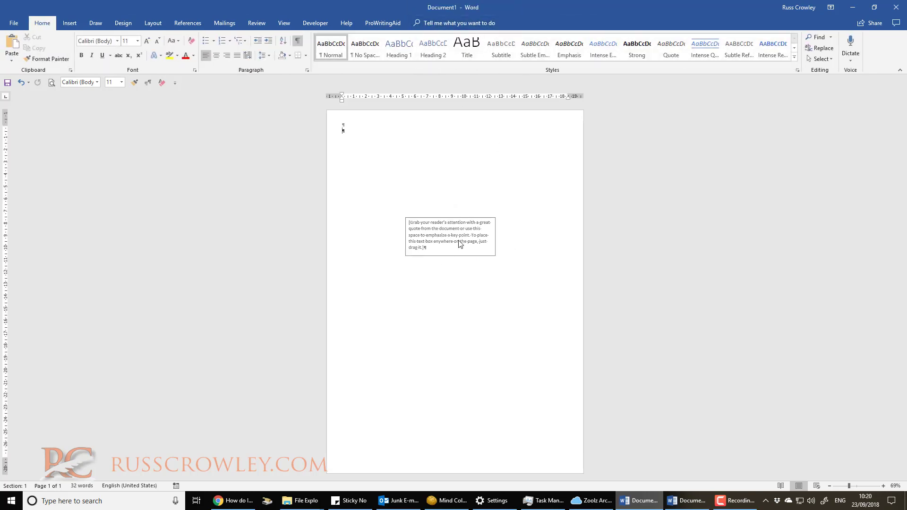
pyautogui.hotkey('ctrl', 'Return')
pyautogui.scroll(-5, 448, 139)
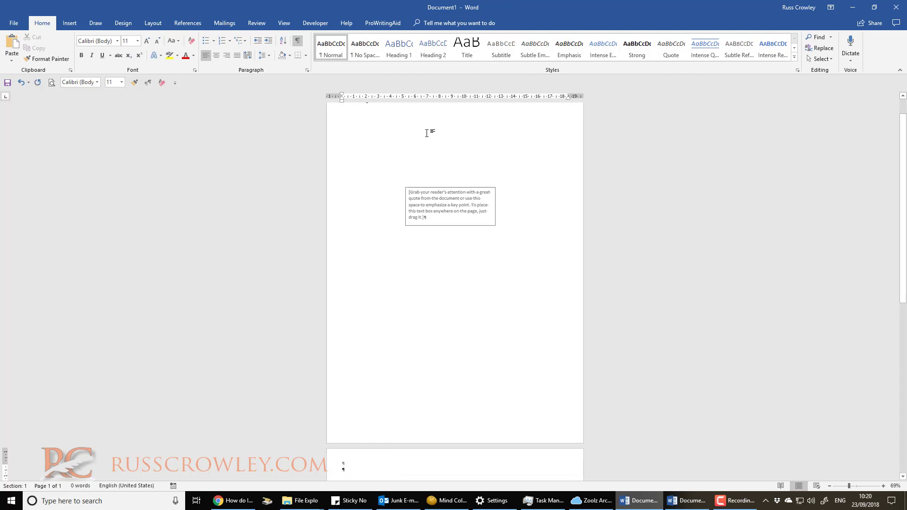
pyautogui.scroll(5, 466, 308)
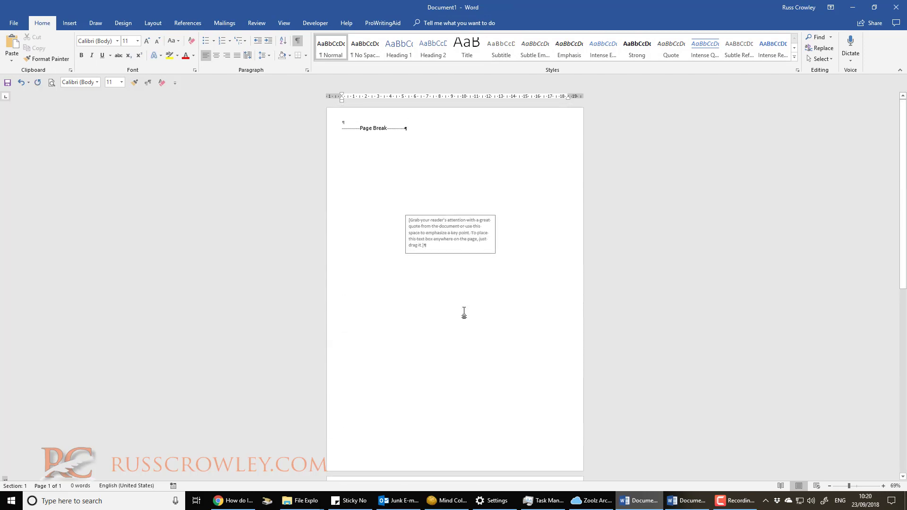
pyautogui.hotkey('ctrl', 'z')
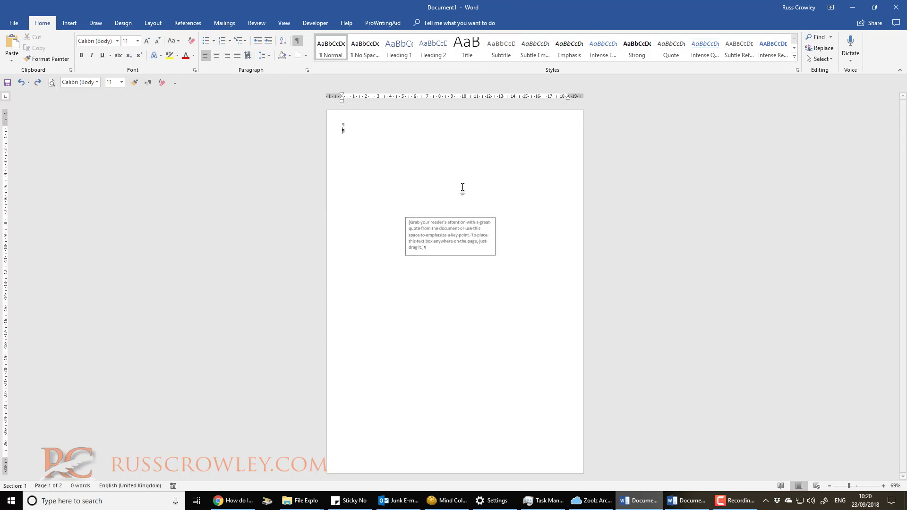
pyautogui.doubleClick(435, 117)
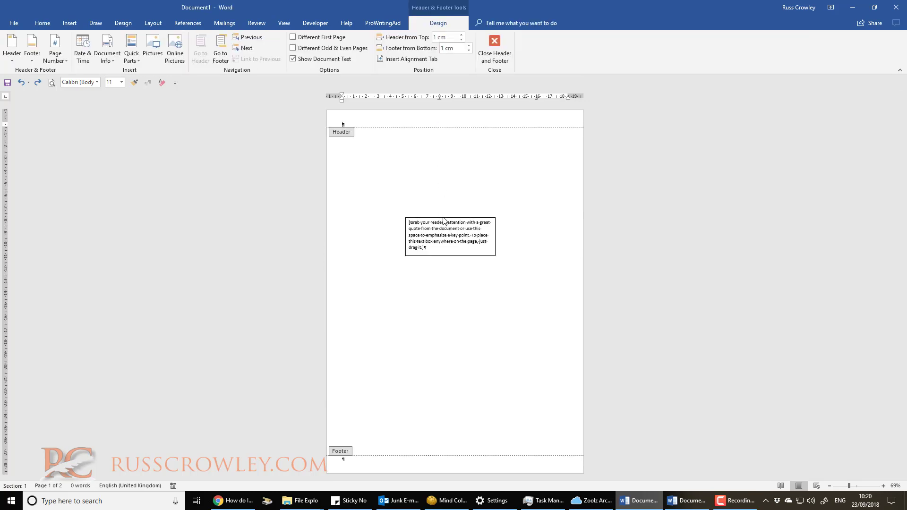
pyautogui.click(443, 220)
# - Move the text box to the header top-left, enlarge it, and paste an empty table in
pyautogui.moveTo(444, 220); pyautogui.dragTo(392, 119)
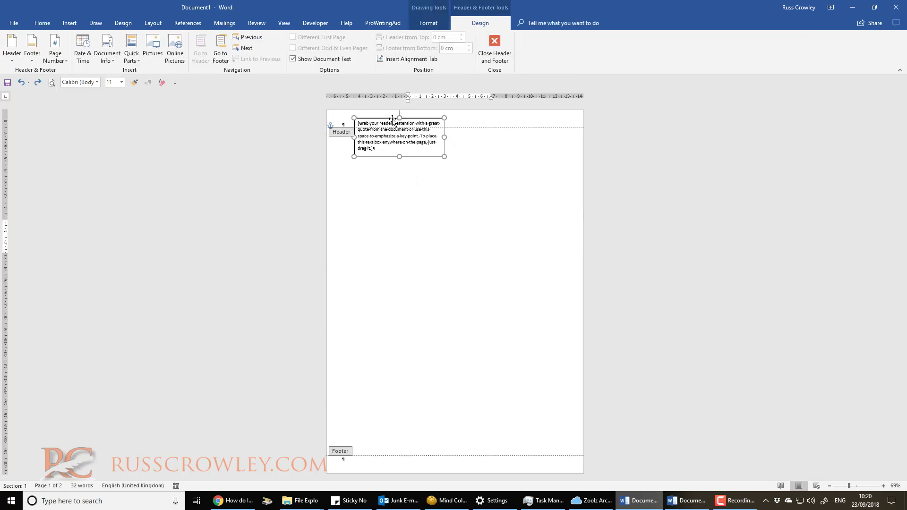
pyautogui.moveTo(444, 157); pyautogui.dragTo(550, 376)
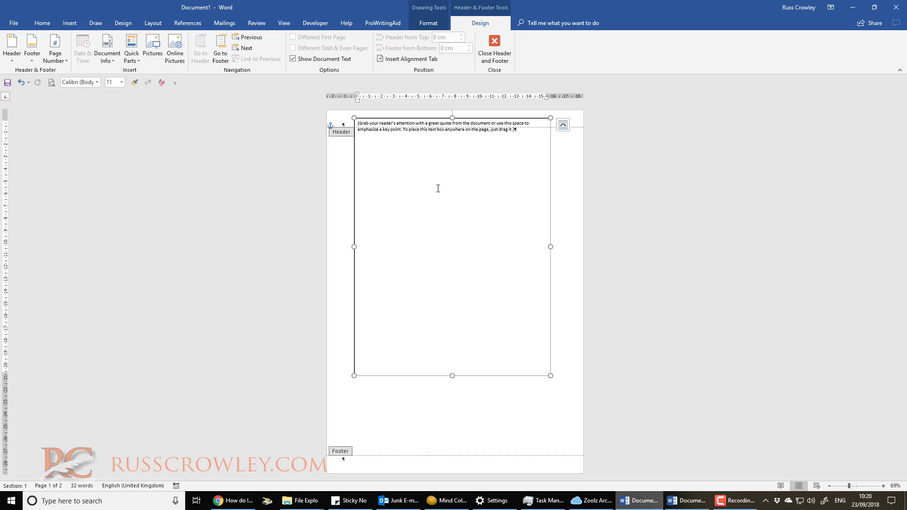
pyautogui.click(438, 188)
pyautogui.hotkey('ctrl', 'v')
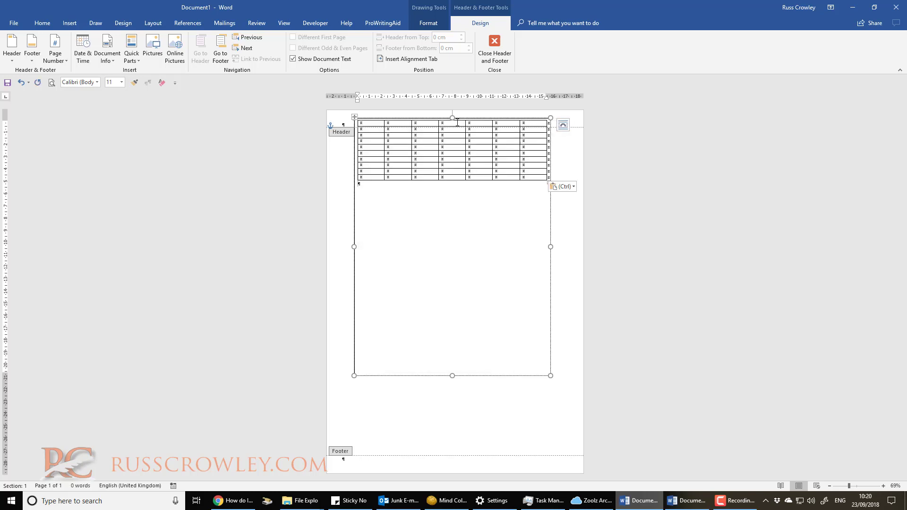
pyautogui.click(537, 178)
pyautogui.press('Tab')
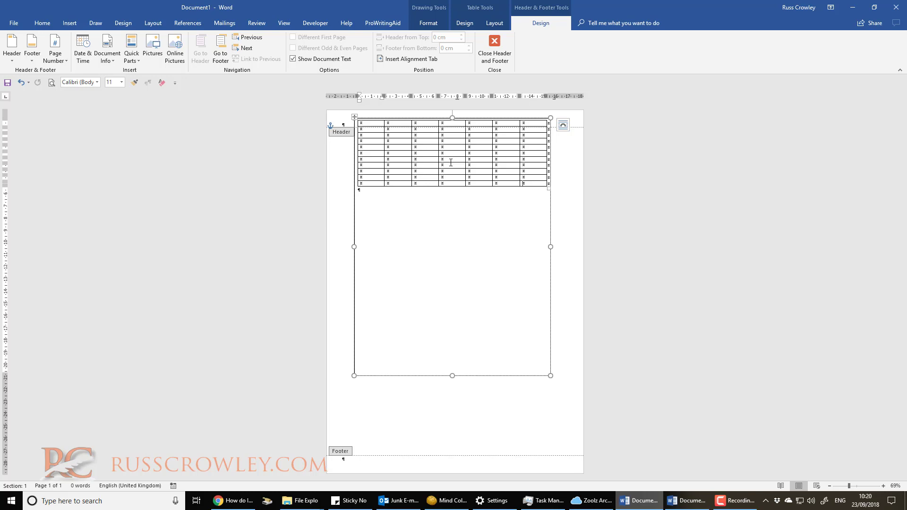
# - Paste copied rows until the table fills the box, then lengthen the box to fit
pyautogui.moveTo(534, 183); pyautogui.dragTo(364, 125)
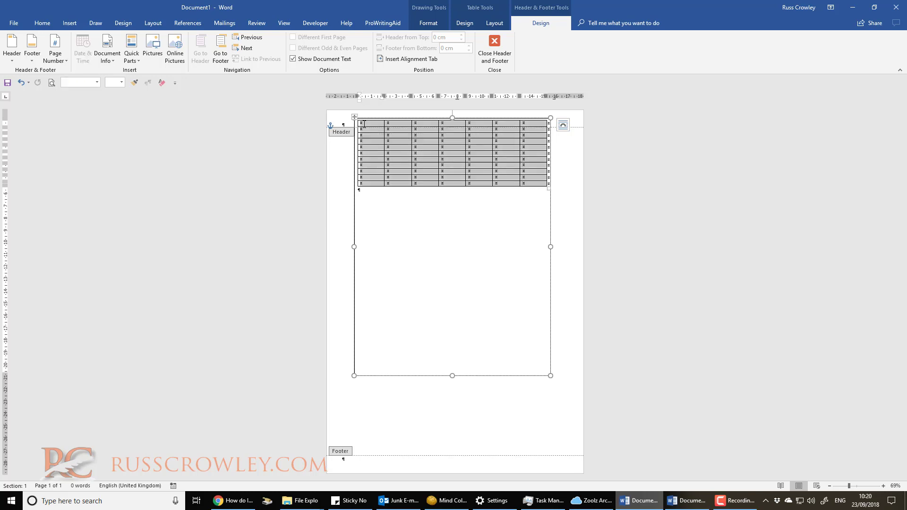
pyautogui.click(535, 185)
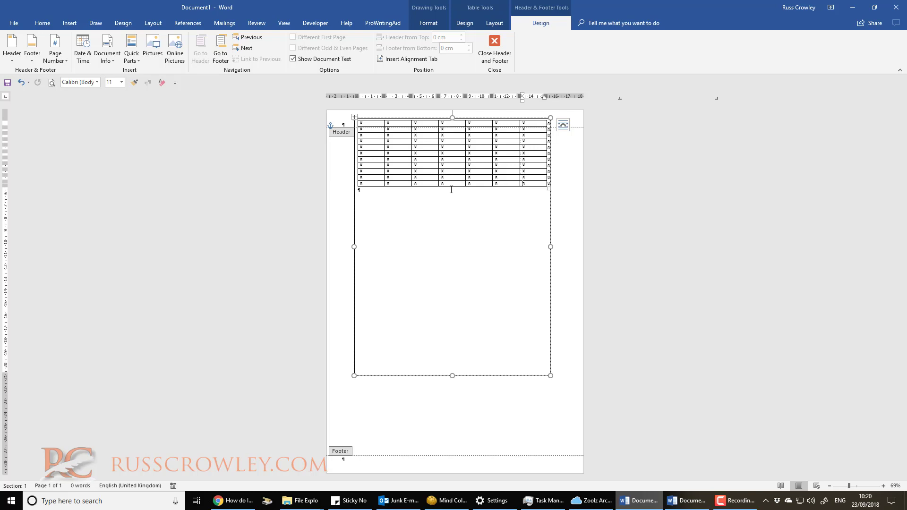
pyautogui.click(563, 125)
pyautogui.click(362, 183)
pyautogui.hotkey('ctrl', 'v')
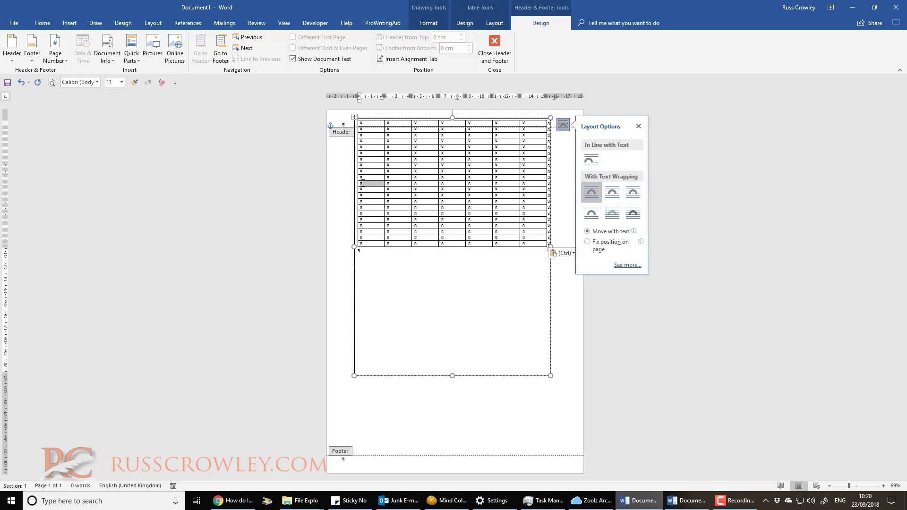
pyautogui.hotkey('ctrl', 'v')
pyautogui.hotkey('ctrl', 'z')
pyautogui.hotkey('ctrl', 'v')
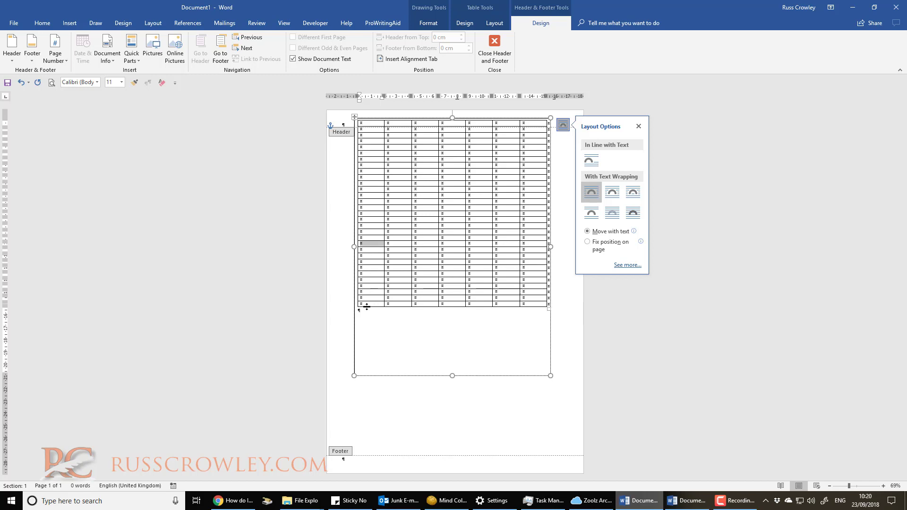
pyautogui.hotkey('ctrl', 'v')
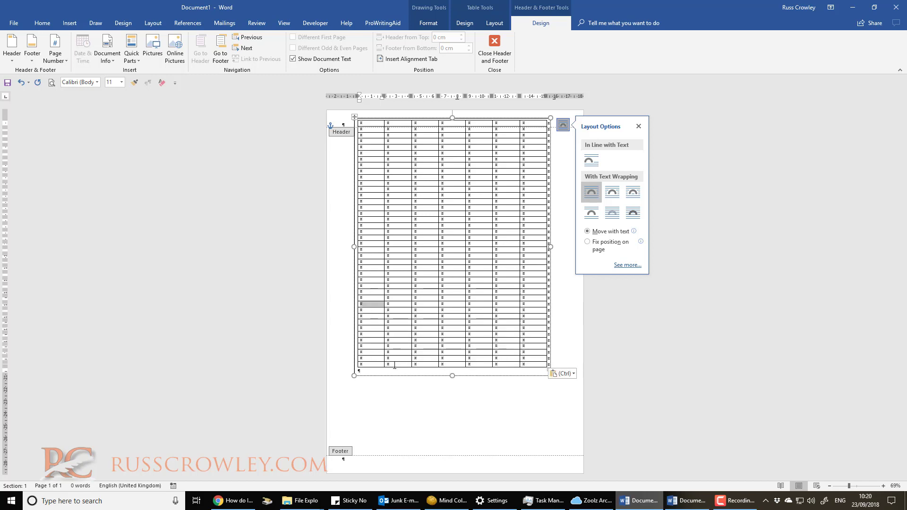
pyautogui.hotkey('ctrl', 'v')
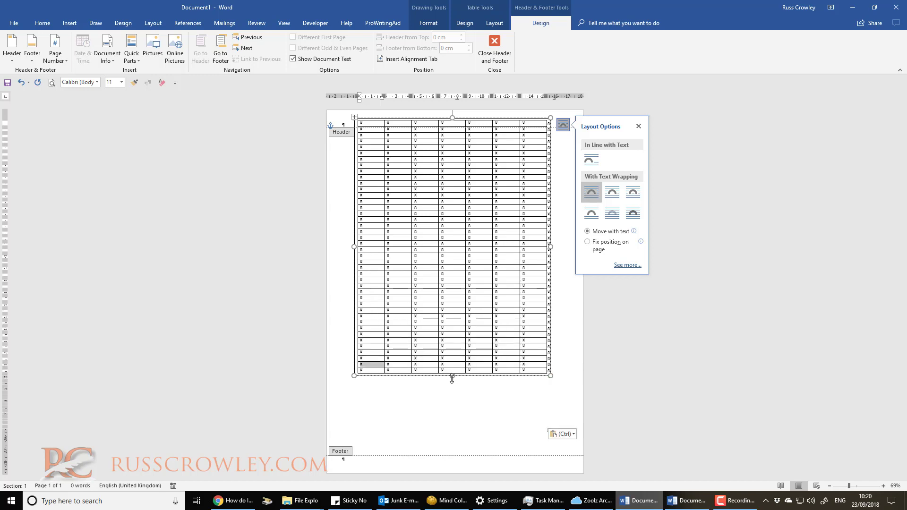
pyautogui.moveTo(452, 378); pyautogui.dragTo(453, 432)
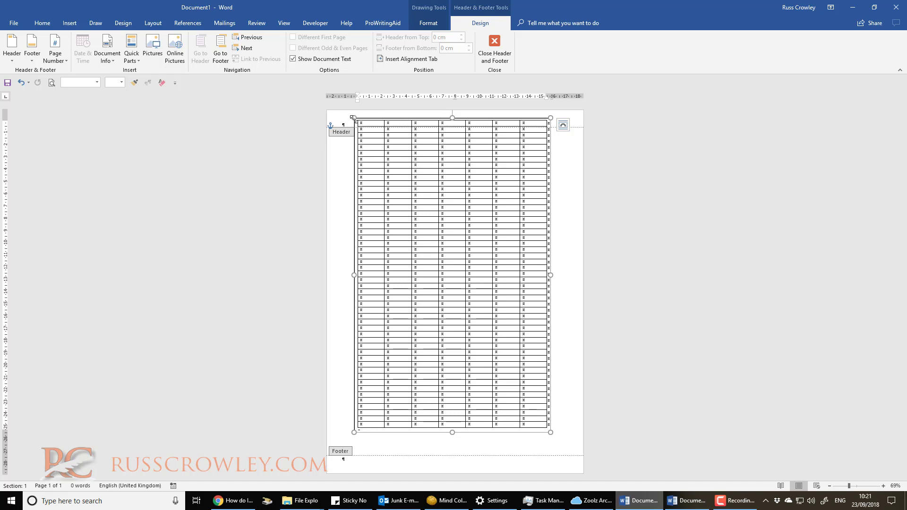
# - Select the grid table's text box and set its wrapping to Behind Text
pyautogui.rightClick(368, 118)
pyautogui.click(366, 117)
pyautogui.click(371, 123)
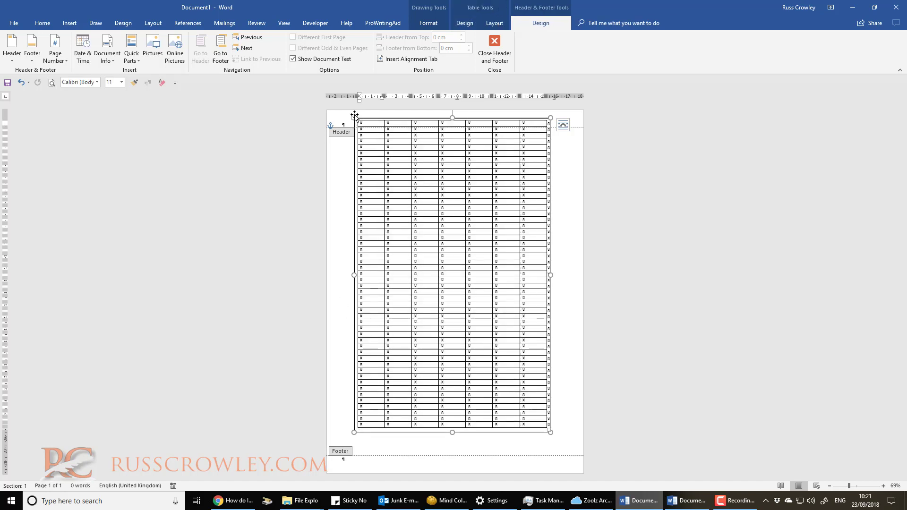
pyautogui.click(354, 116)
pyautogui.click(362, 118)
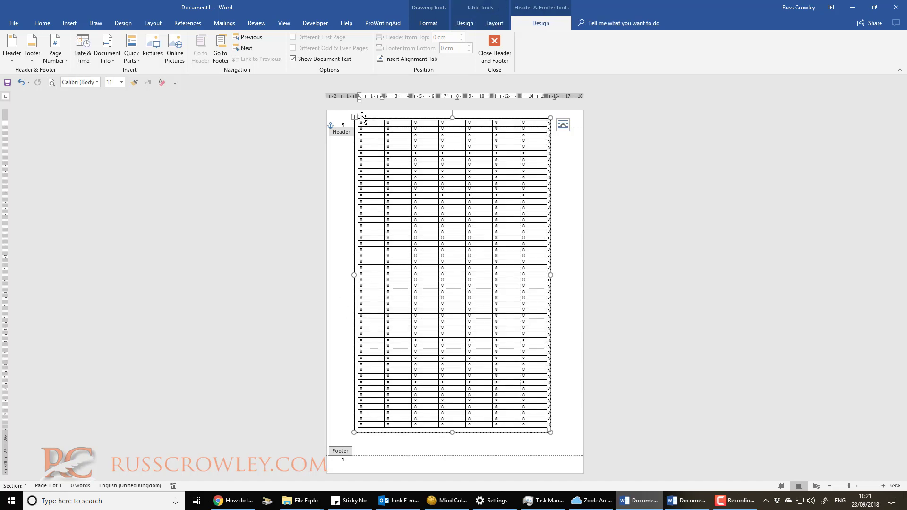
pyautogui.click(362, 117)
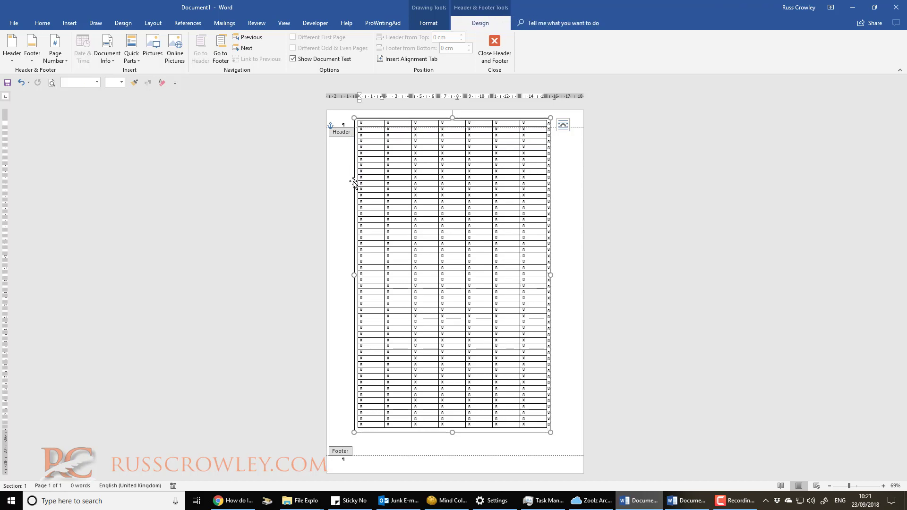
pyautogui.keyDown('ctrl'); pyautogui.scroll(7, 345, 175); pyautogui.keyUp('ctrl')
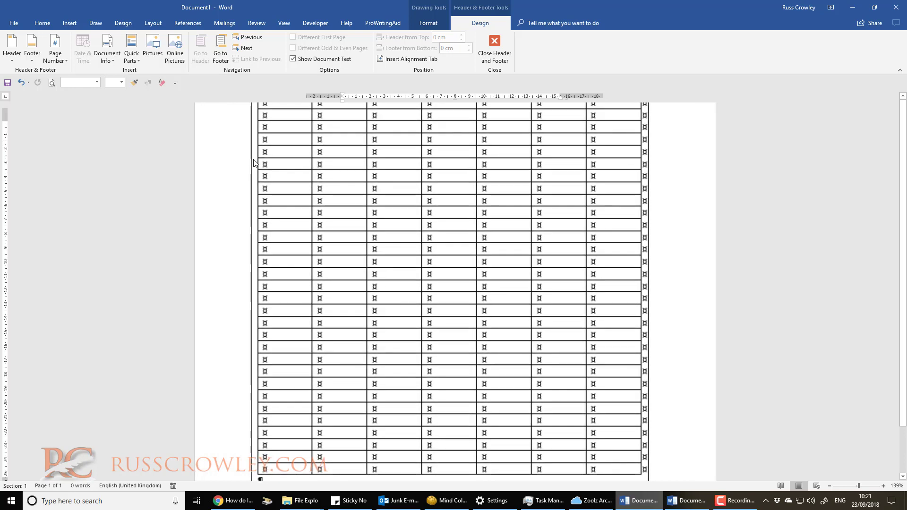
pyautogui.scroll(2, 331, 156)
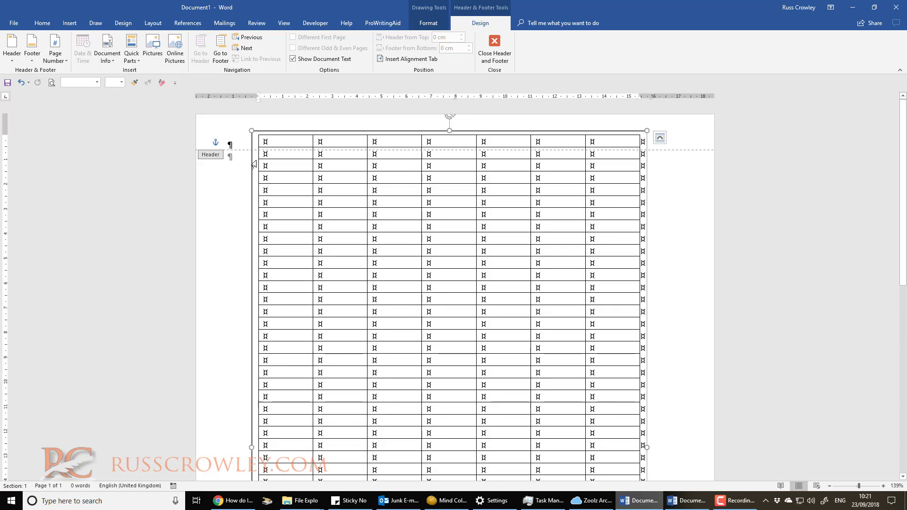
pyautogui.rightClick(303, 133)
pyautogui.moveTo(346, 266)
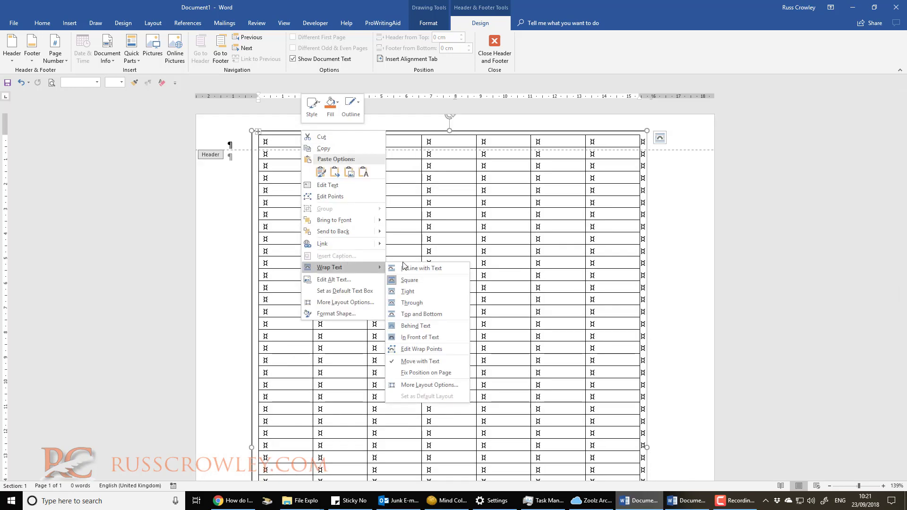
pyautogui.click(424, 328)
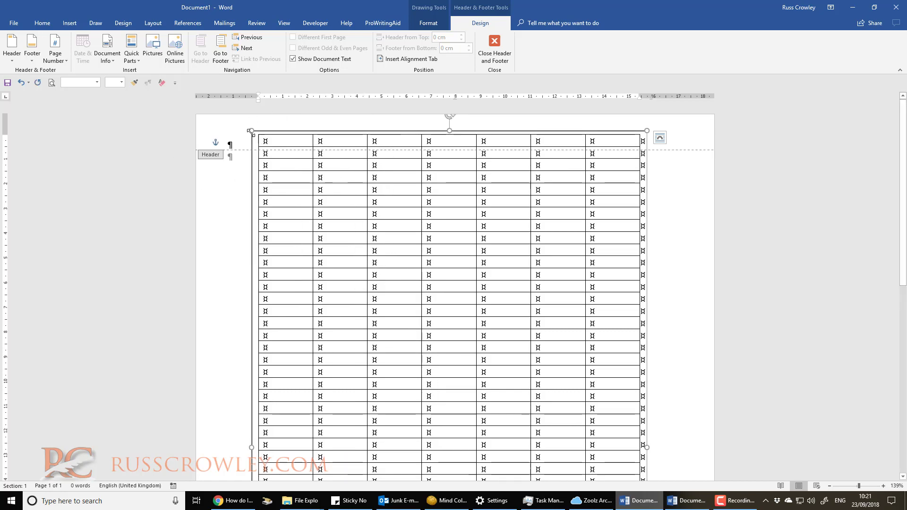
# - Remove the outline from the text box holding the header table
pyautogui.click(430, 24)
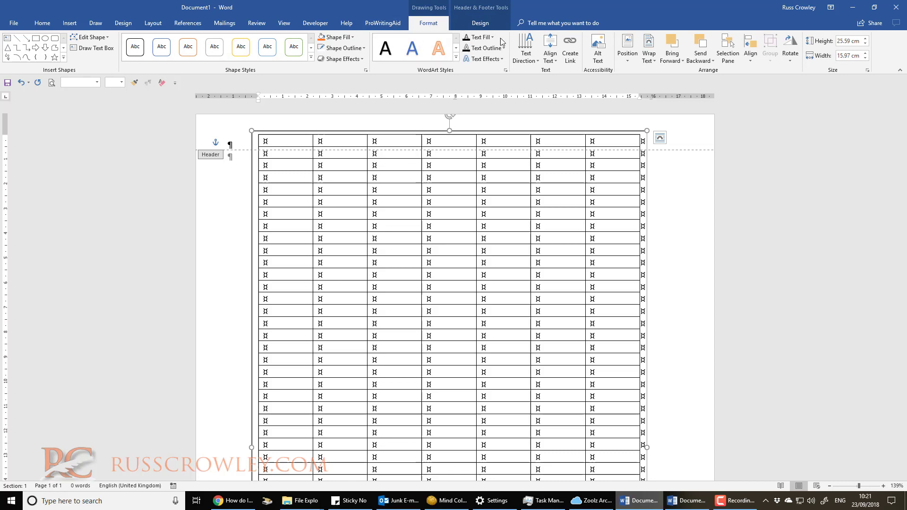
pyautogui.click(365, 48)
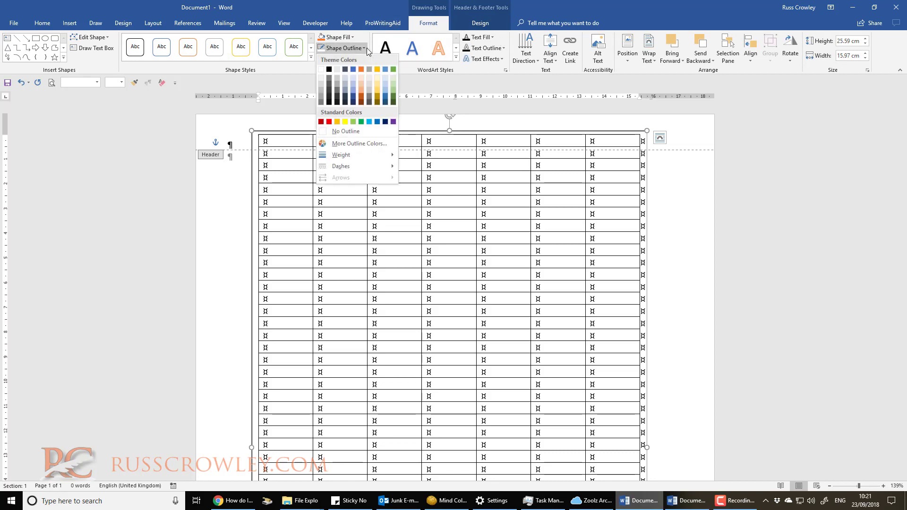
pyautogui.click(337, 131)
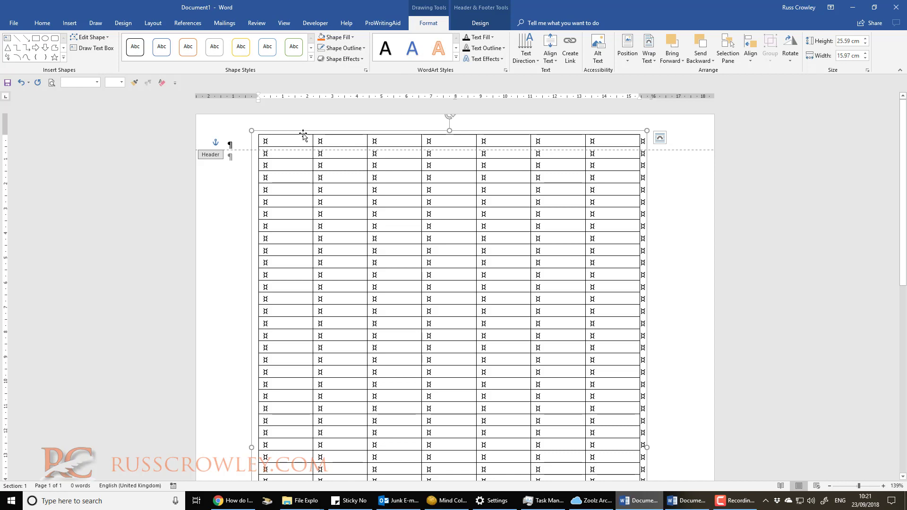
# - Widen the table's box to 18.98 cm and stretch the last column to the right page edge
pyautogui.moveTo(305, 132); pyautogui.dragTo(276, 134)
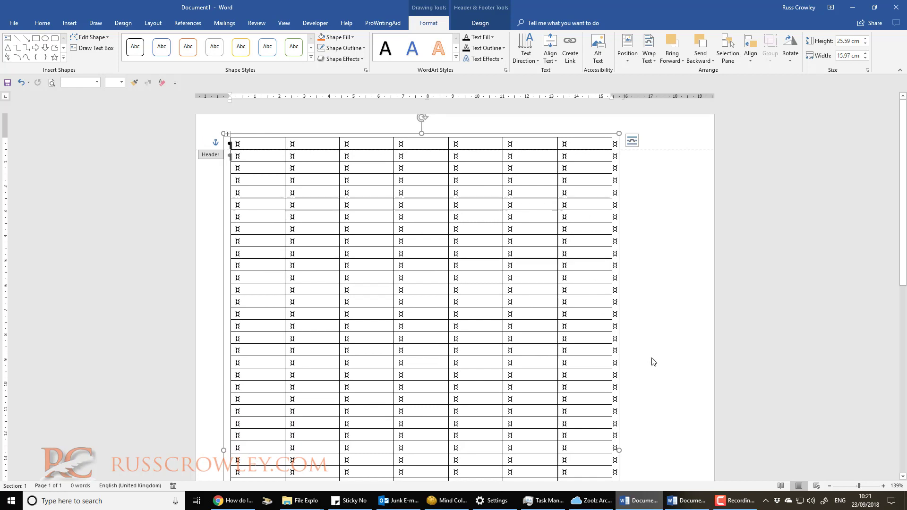
pyautogui.moveTo(619, 450); pyautogui.dragTo(694, 450)
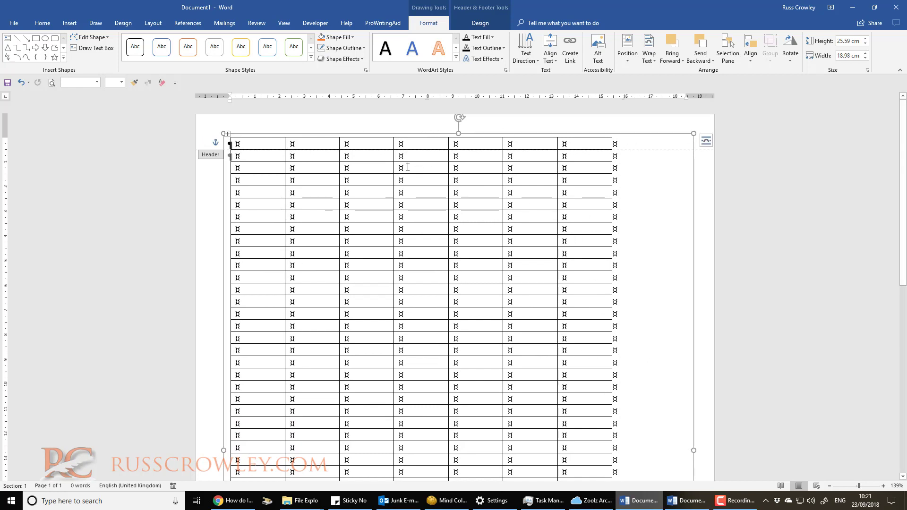
pyautogui.click(617, 143)
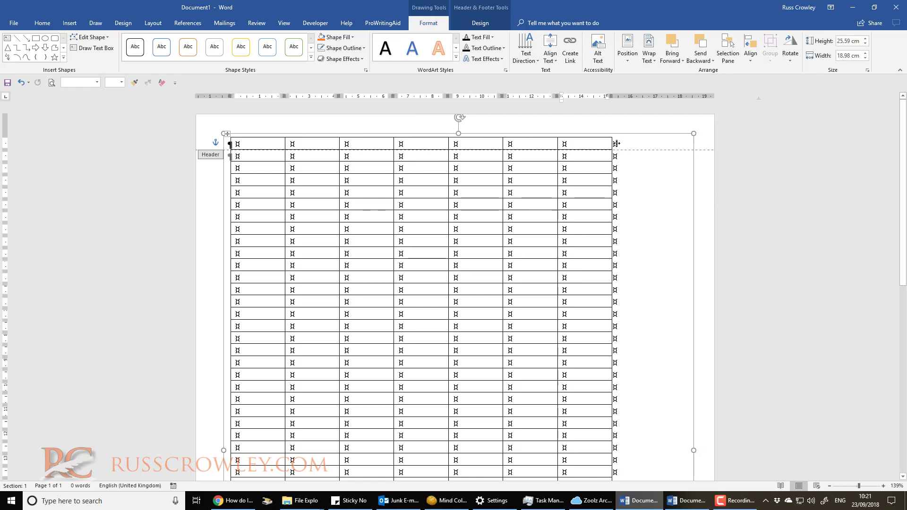
pyautogui.moveTo(617, 143); pyautogui.dragTo(691, 145)
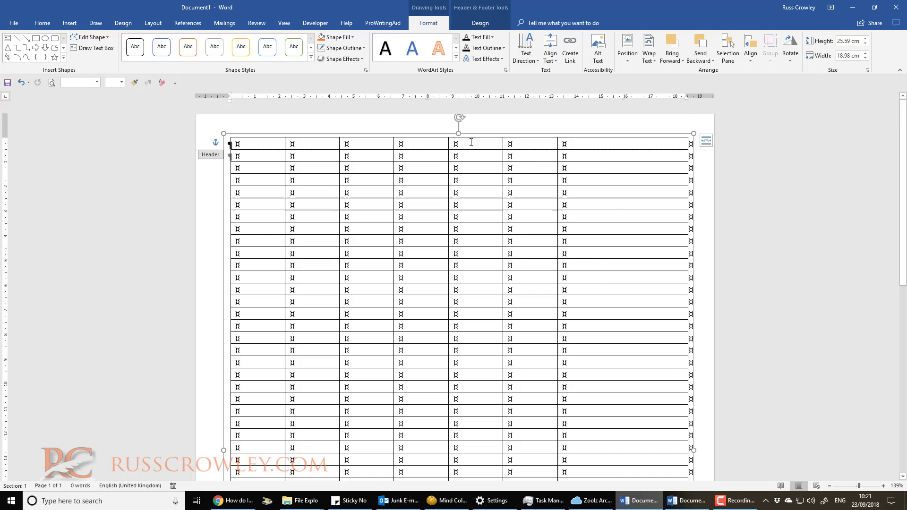
# - Select all seven columns and distribute them to an equal 2.64 cm width
pyautogui.moveTo(267, 136); pyautogui.dragTo(590, 138)
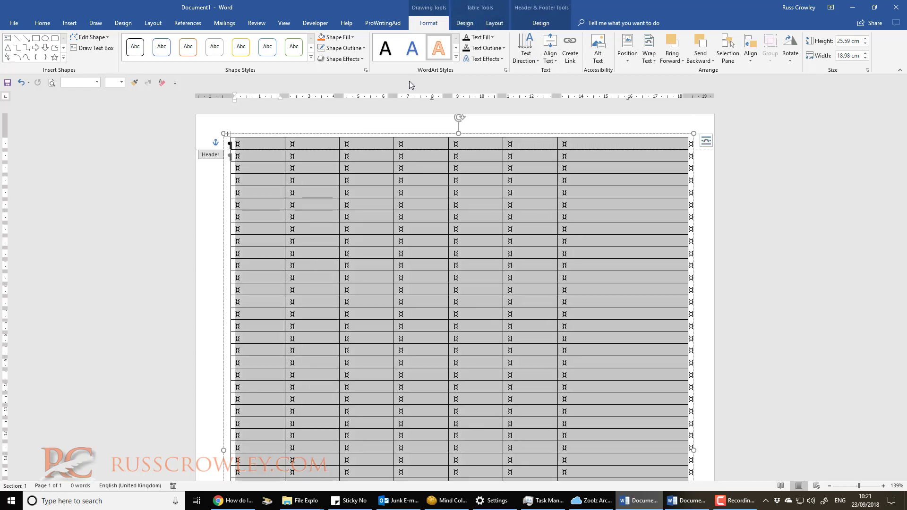
pyautogui.click(548, 24)
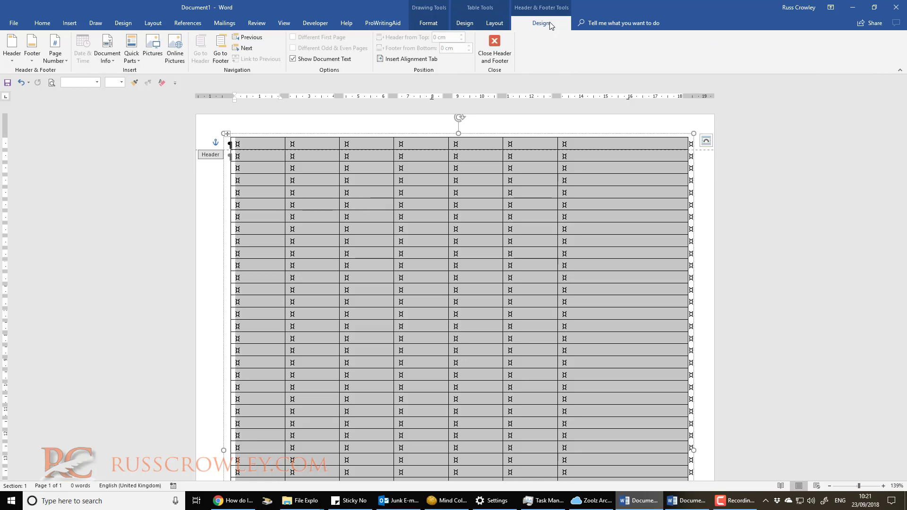
pyautogui.click(495, 24)
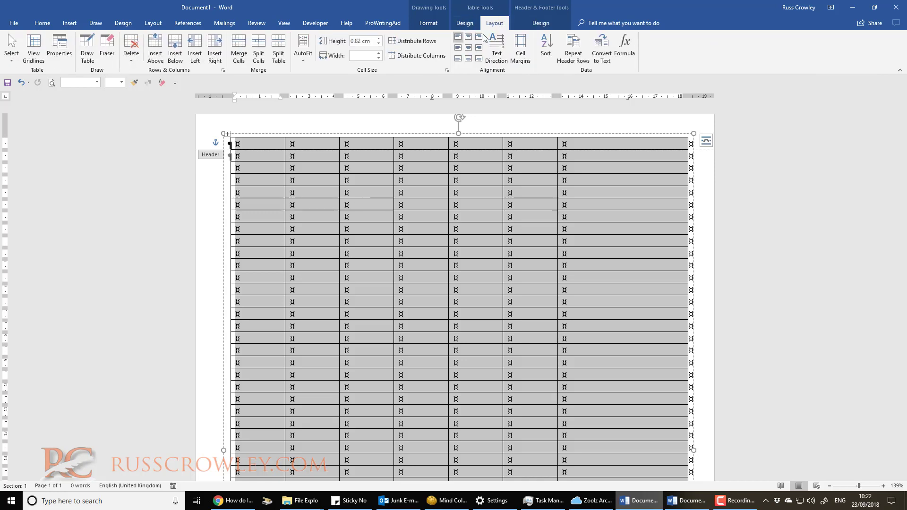
pyautogui.click(422, 56)
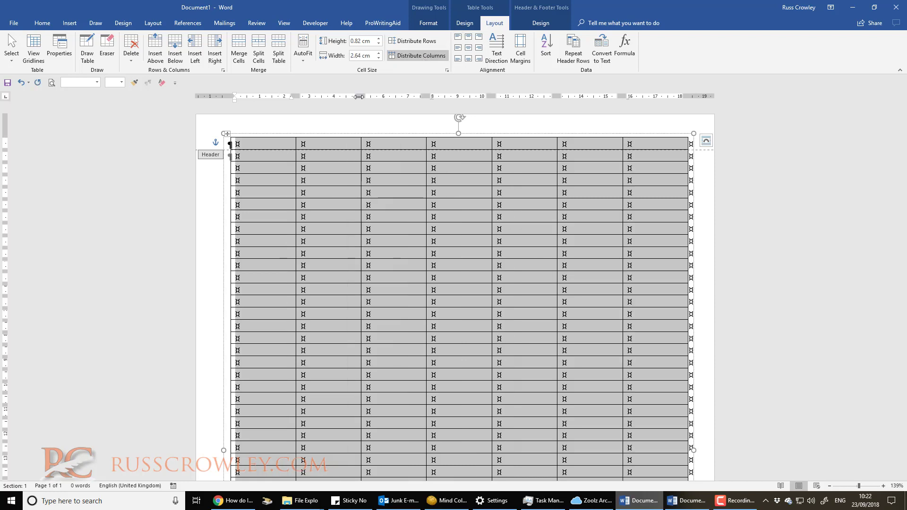
# - Set every table row in Table Properties to exactly 1 cm high
pyautogui.rightClick(226, 134)
pyautogui.click(250, 280)
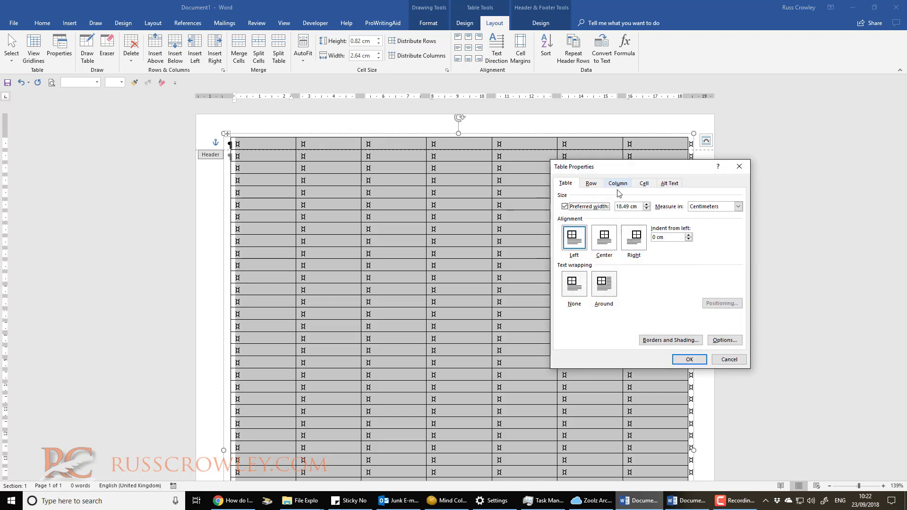
pyautogui.click(591, 183)
pyautogui.click(597, 215)
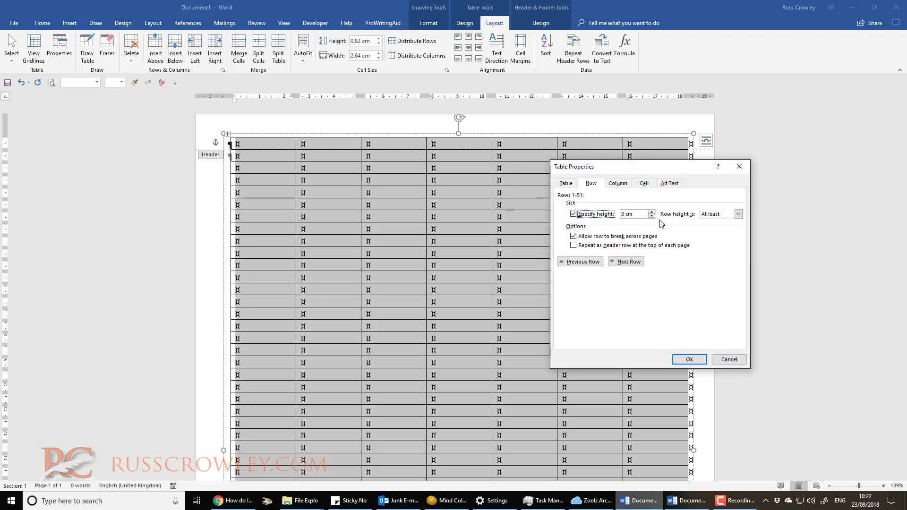
pyautogui.click(709, 228)
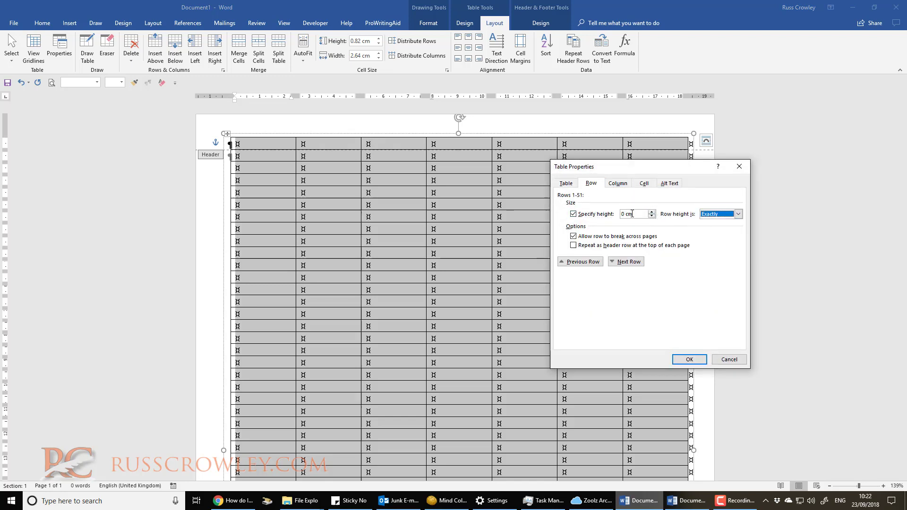
pyautogui.doubleClick(631, 214)
pyautogui.write('1')
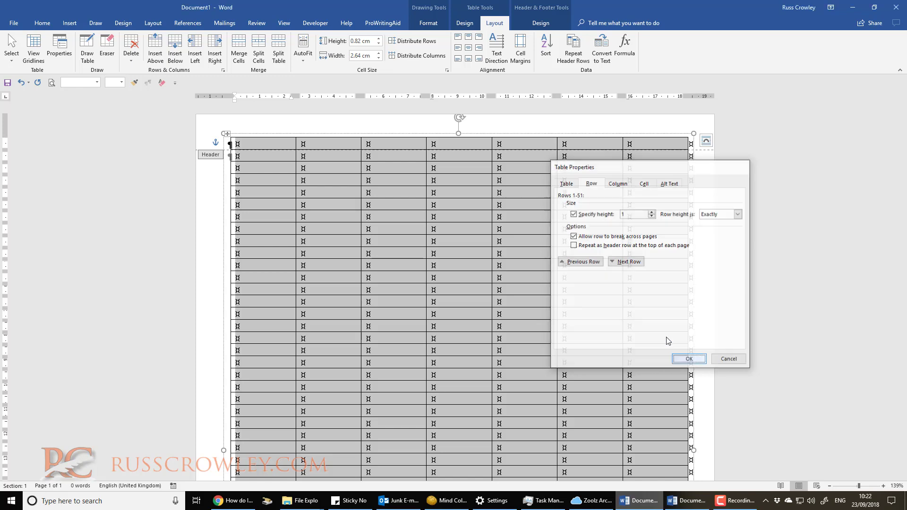
pyautogui.click(690, 359)
# - Stretch the table frame down so the grid reaches the footer
pyautogui.scroll(-2, 548, 273)
pyautogui.scroll(-5, 547, 271)
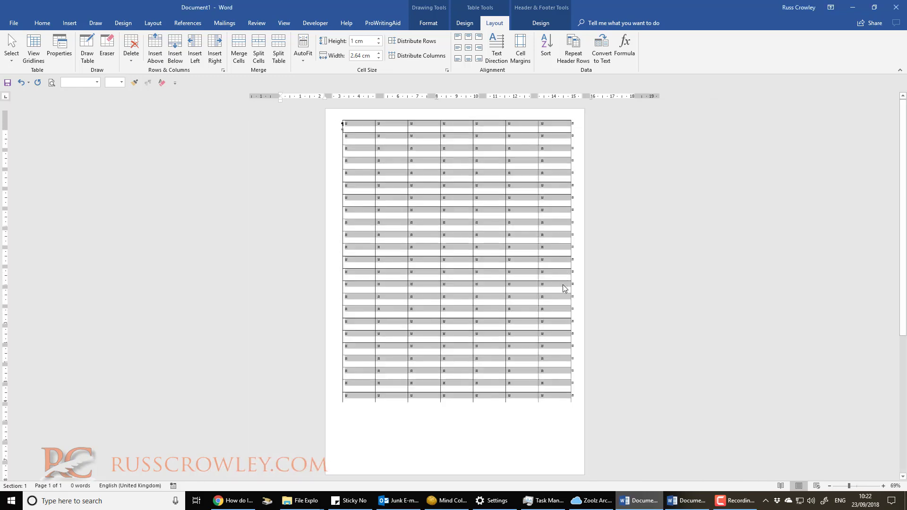
pyautogui.moveTo(456, 432); pyautogui.dragTo(460, 468)
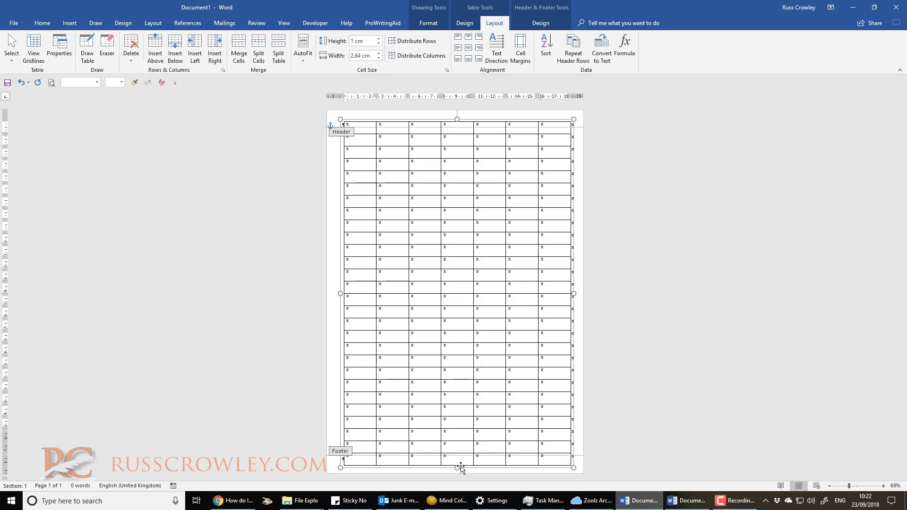
# - Try the legacy Alt insert-column key sequence in a top-row cell, then cancel it
pyautogui.click(432, 130)
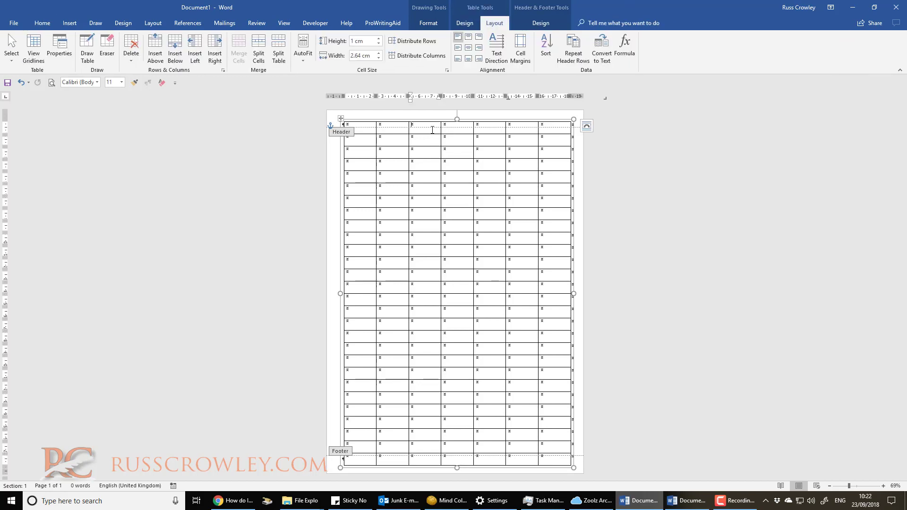
pyautogui.press('a')
pyautogui.press('i')
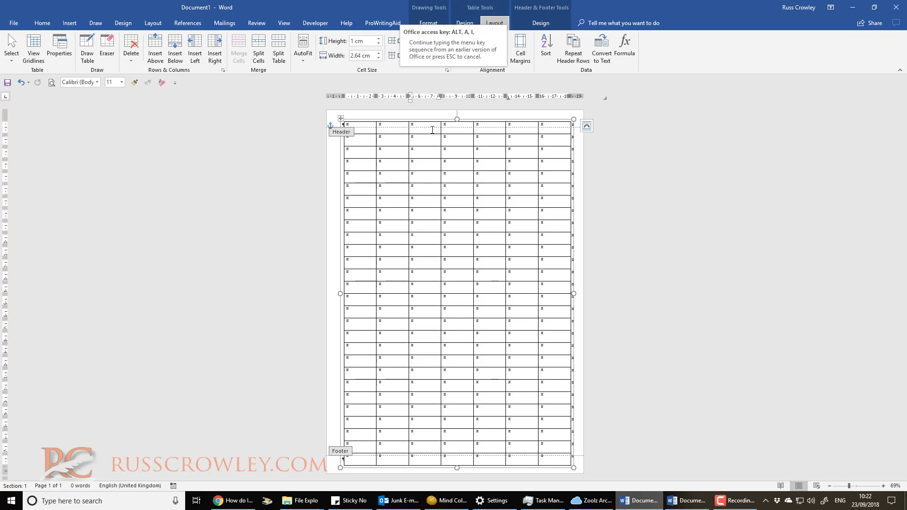
pyautogui.press('BackSpace')
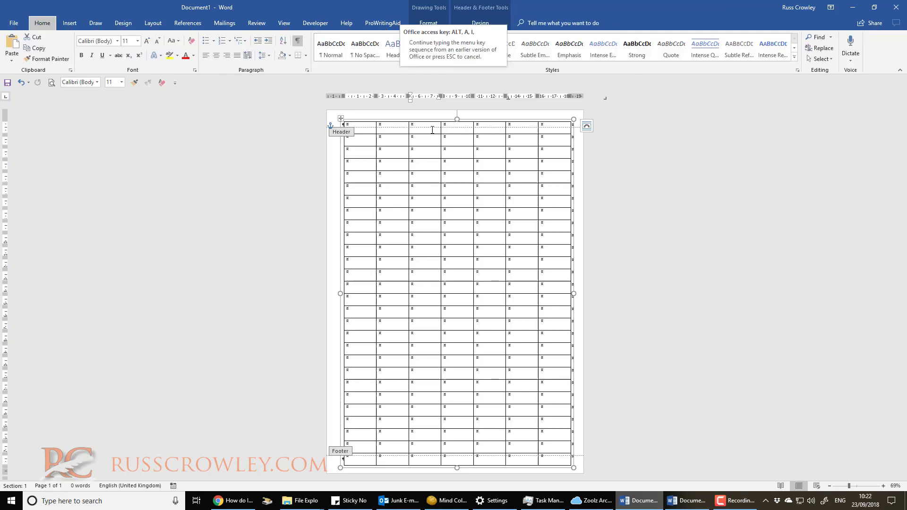
pyautogui.press('Escape')
# - Insert two new columns to the right via the cell's Insert shortcut menu
pyautogui.click(432, 130)
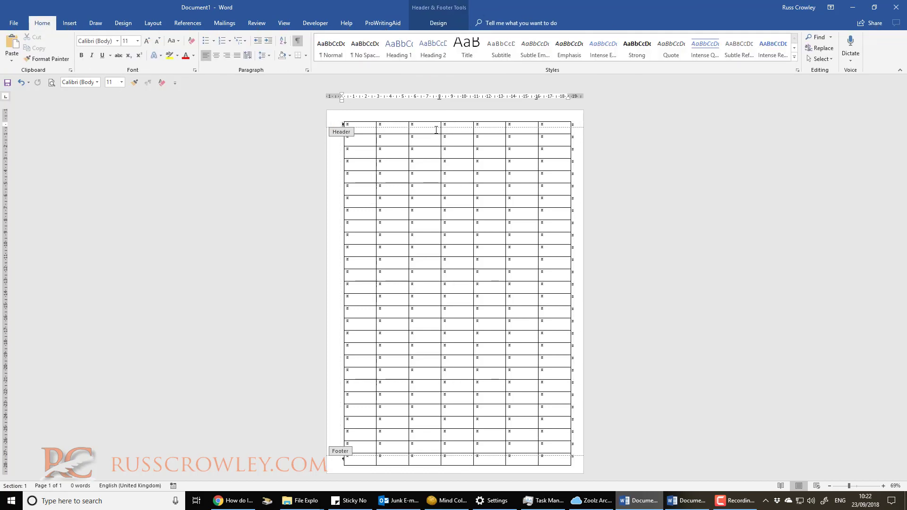
pyautogui.rightClick(435, 131)
pyautogui.moveTo(478, 220)
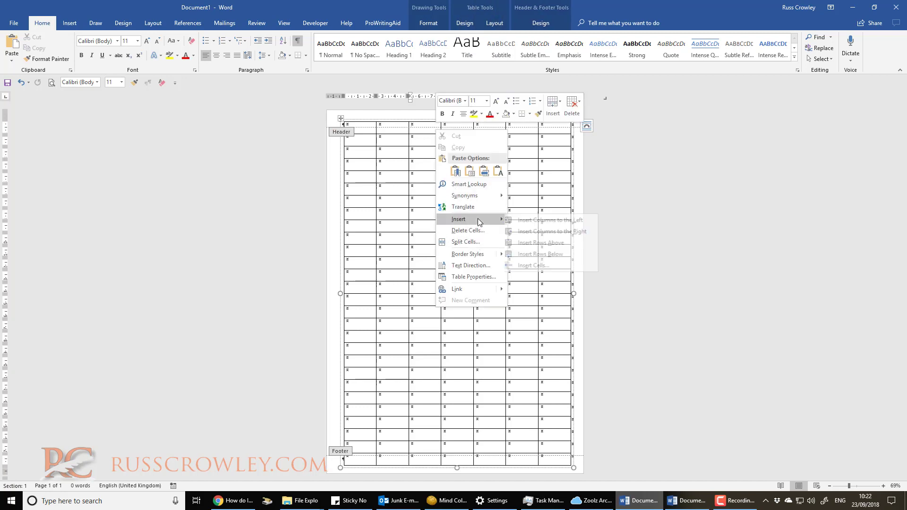
pyautogui.click(542, 233)
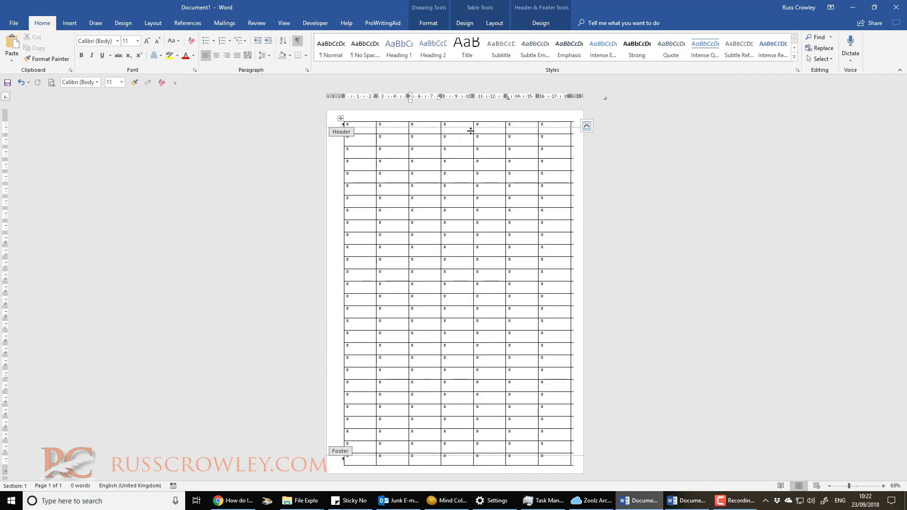
pyautogui.rightClick(464, 126)
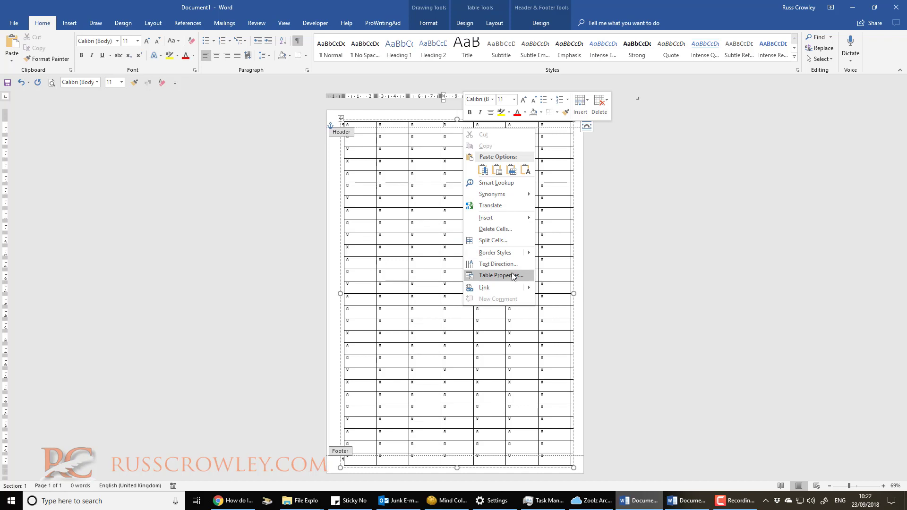
pyautogui.moveTo(486, 218)
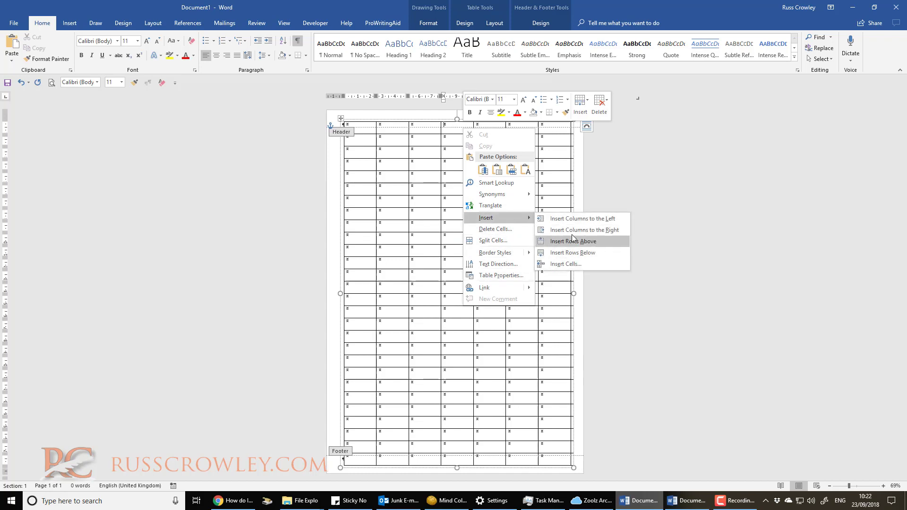
pyautogui.click(565, 230)
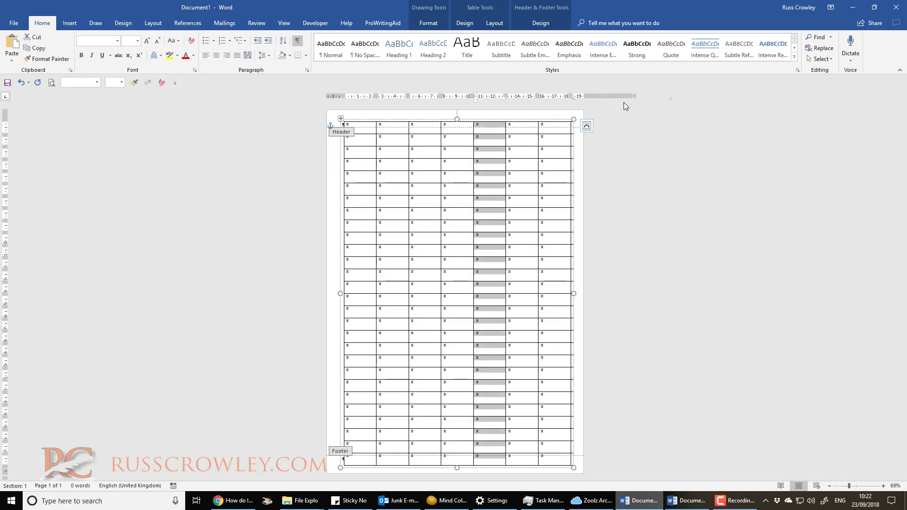
pyautogui.scroll(-3, 538, 165)
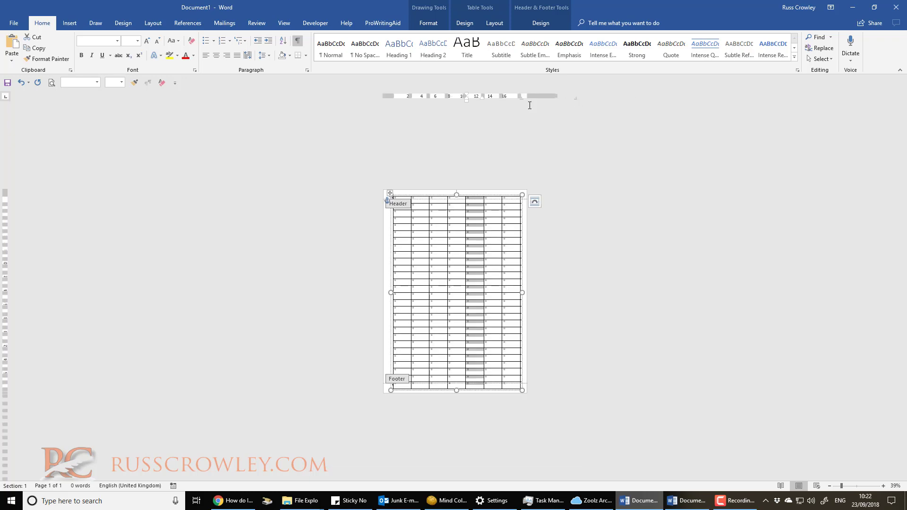
# - Resize the header table's right edge and column boundaries by dragging them
pyautogui.click(392, 194)
pyautogui.rightClick(392, 194)
pyautogui.press('Escape')
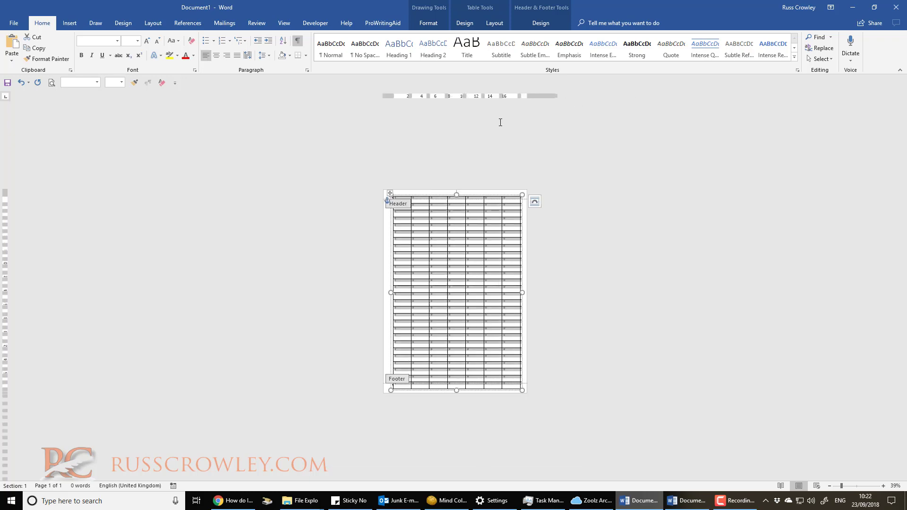
pyautogui.moveTo(519, 96); pyautogui.dragTo(503, 96)
pyautogui.moveTo(428, 96); pyautogui.dragTo(403, 97)
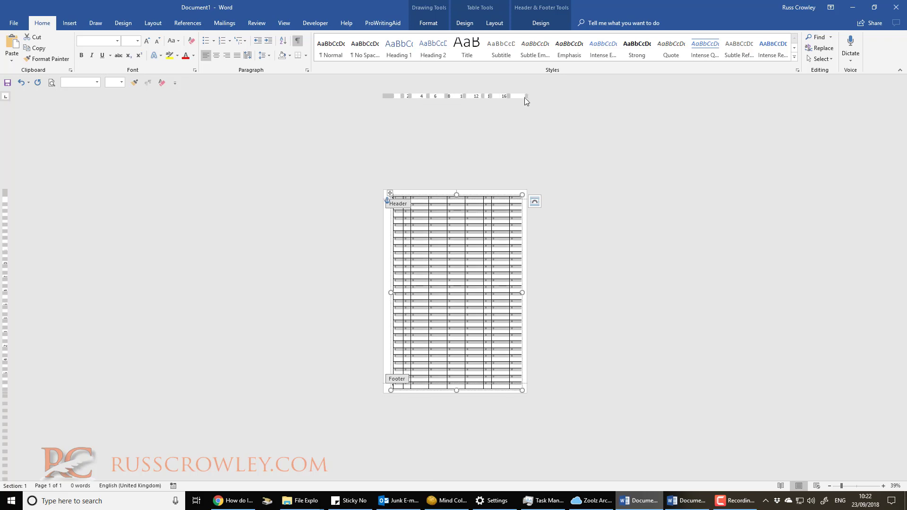
pyautogui.moveTo(522, 96); pyautogui.dragTo(505, 95)
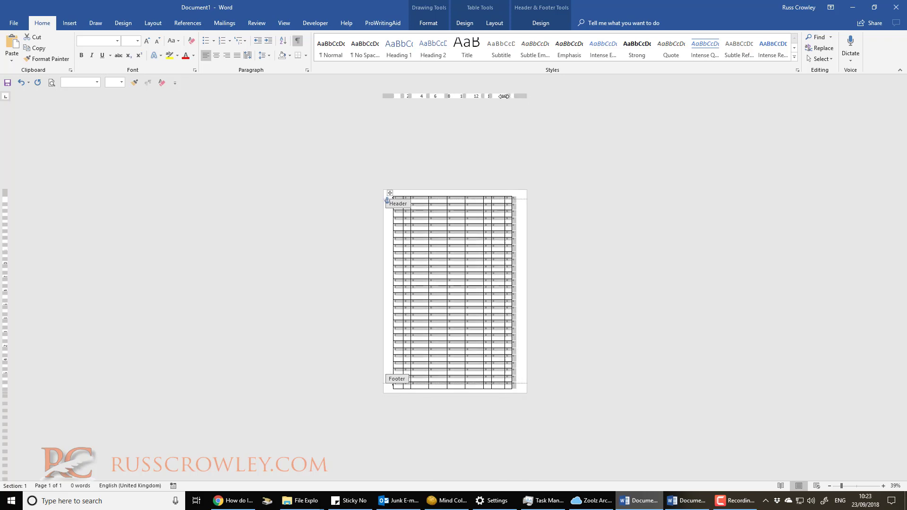
pyautogui.click(535, 201)
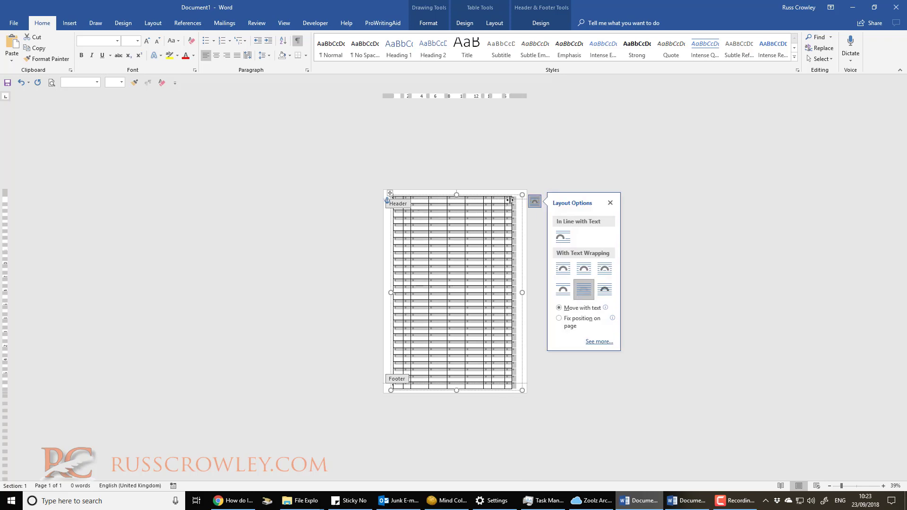
pyautogui.click(509, 200)
pyautogui.keyDown('ctrl'); pyautogui.scroll(4, 509, 199); pyautogui.keyUp('ctrl')
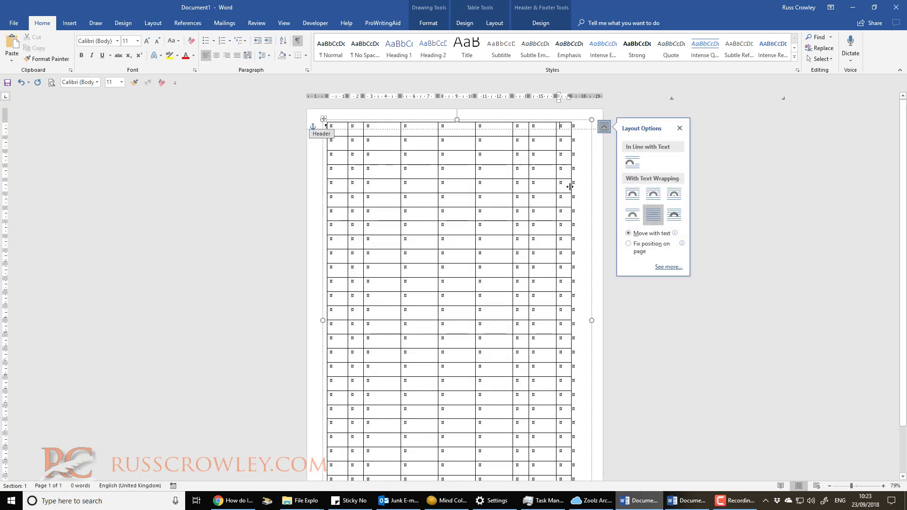
pyautogui.moveTo(570, 187); pyautogui.dragTo(591, 185)
# - Distribute the grid's columns to 2.06 cm and rows evenly, and centre-align all cells
pyautogui.click(570, 121)
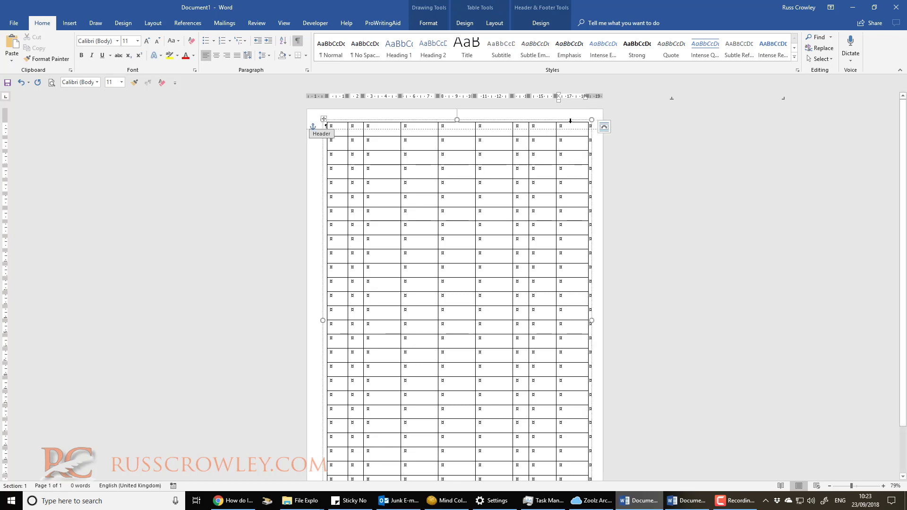
pyautogui.click(325, 119)
pyautogui.click(495, 23)
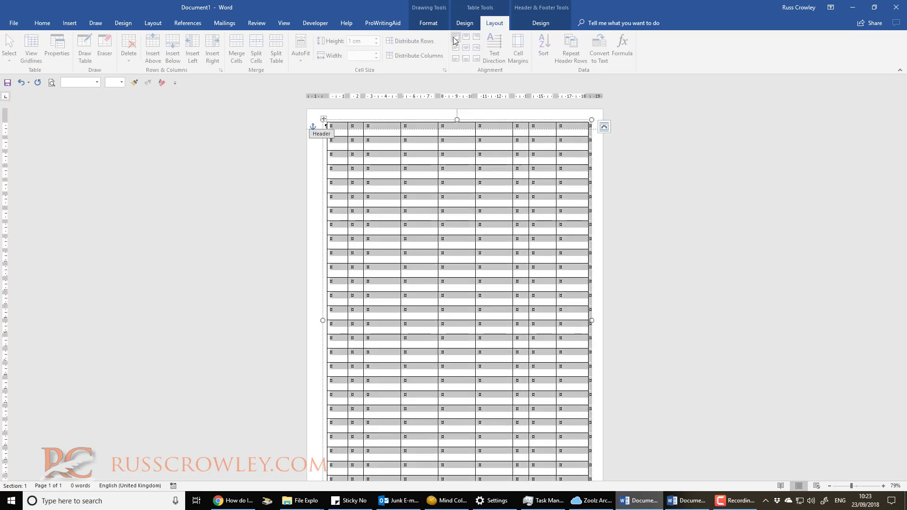
pyautogui.click(412, 56)
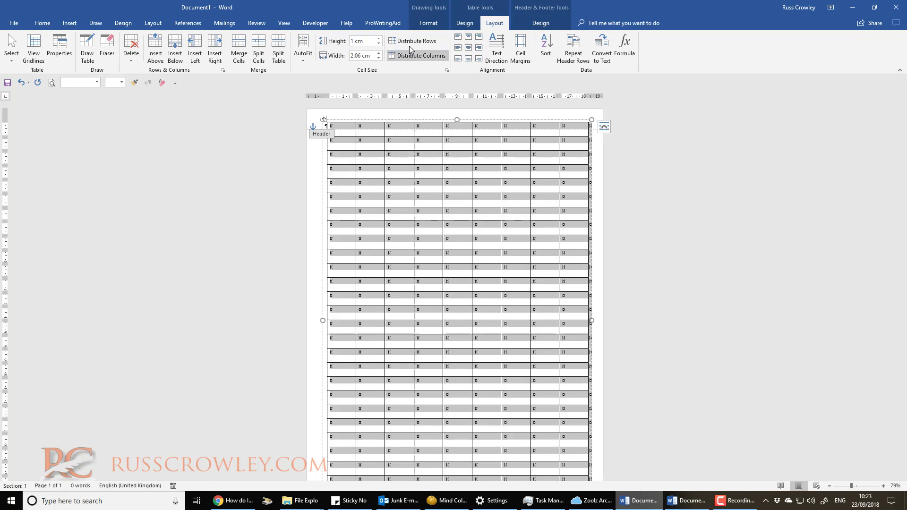
pyautogui.click(411, 40)
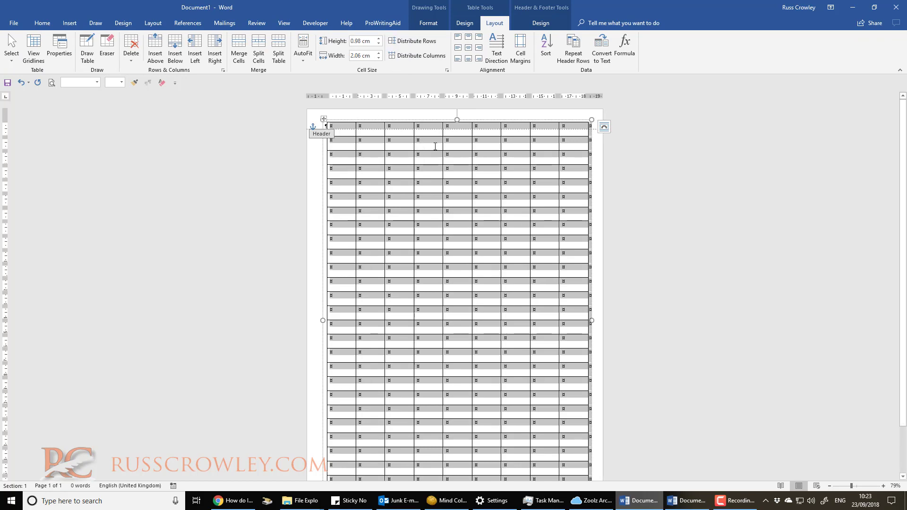
pyautogui.click(469, 48)
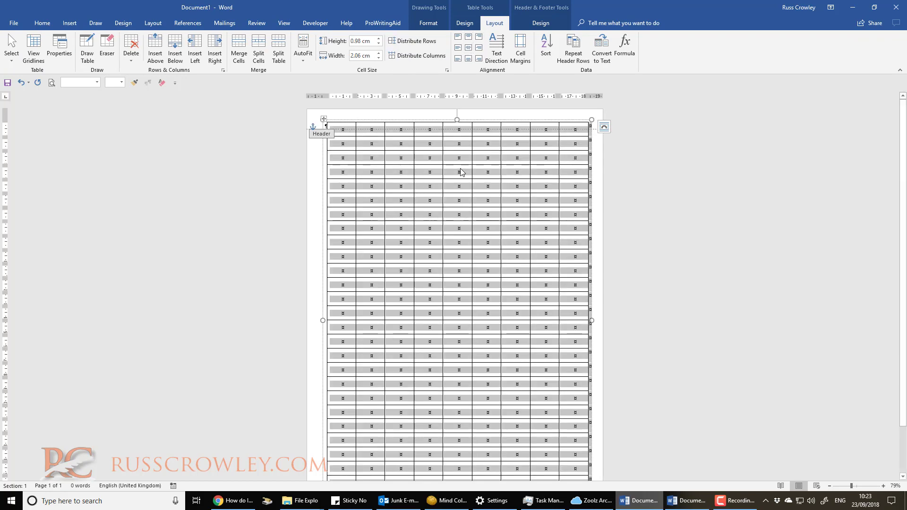
# - Hide the formatting marks with Show/Hide ¶
pyautogui.click(48, 24)
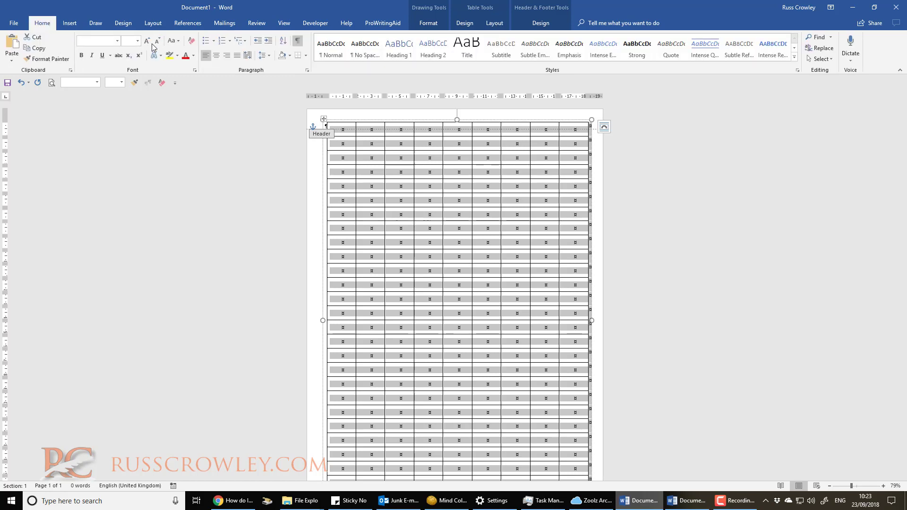
pyautogui.click(297, 42)
pyautogui.click(557, 24)
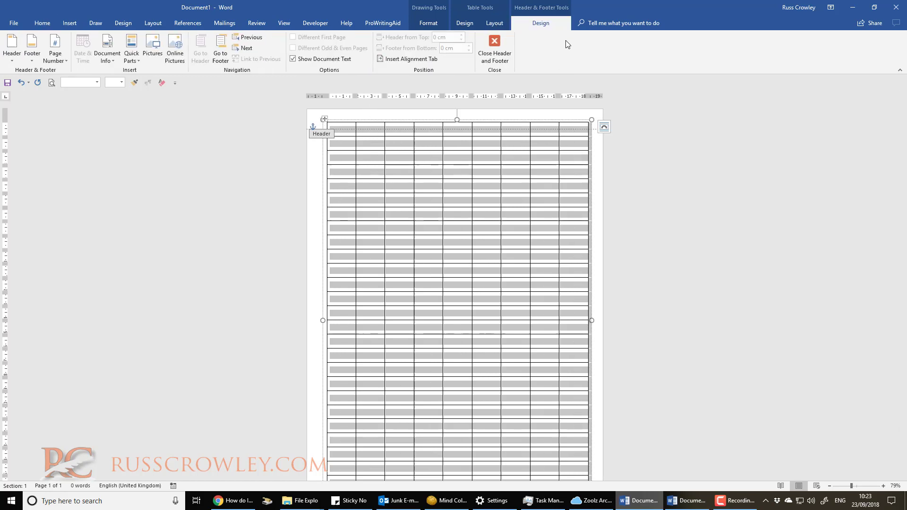
# - Close the header, show formatting marks, and generate sample text with =rand(20,20)
pyautogui.click(494, 47)
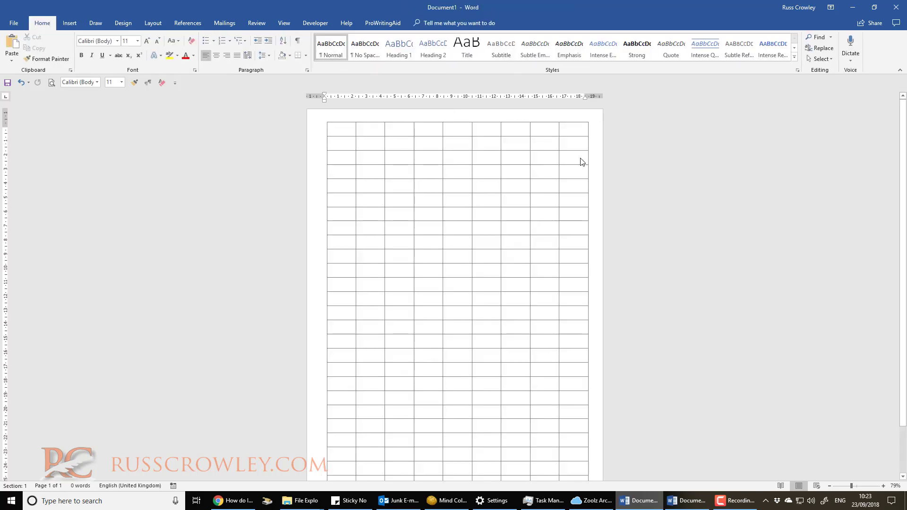
pyautogui.scroll(-2, 567, 179)
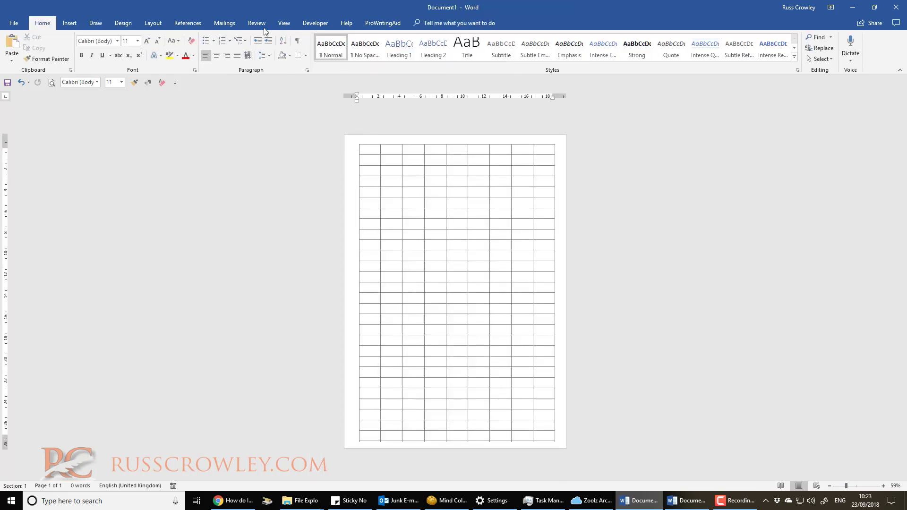
pyautogui.click(298, 41)
pyautogui.press('Return')
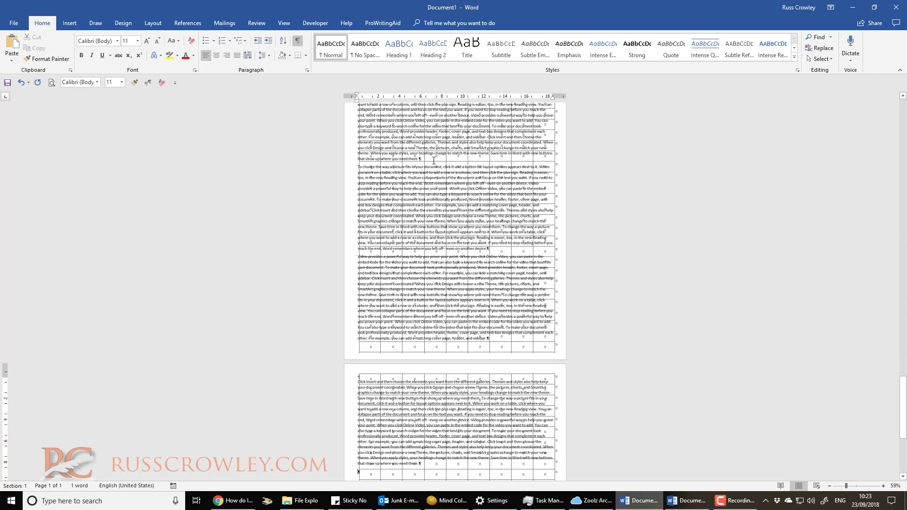
pyautogui.keyDown('ctrl'); pyautogui.scroll(-3, 434, 160); pyautogui.keyUp('ctrl')
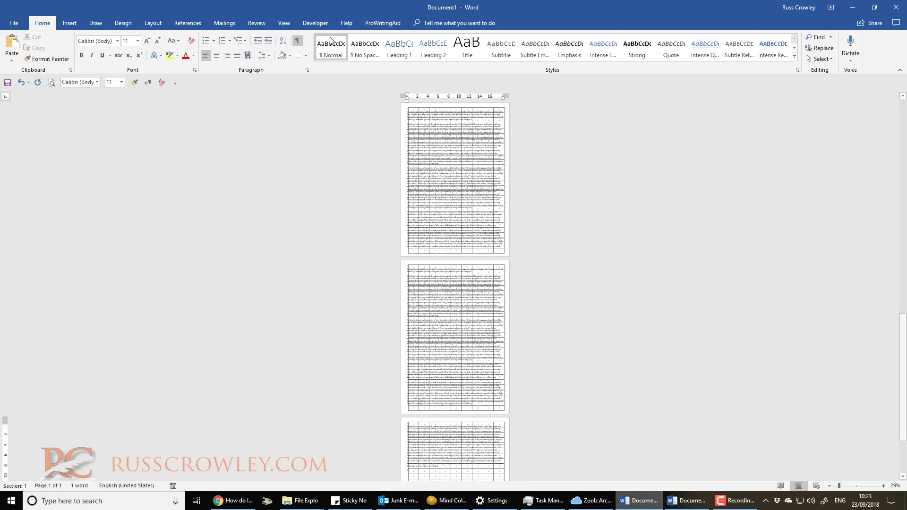
# - Switch to One Page view to review the pages of text over the grid
pyautogui.click(284, 23)
pyautogui.click(288, 37)
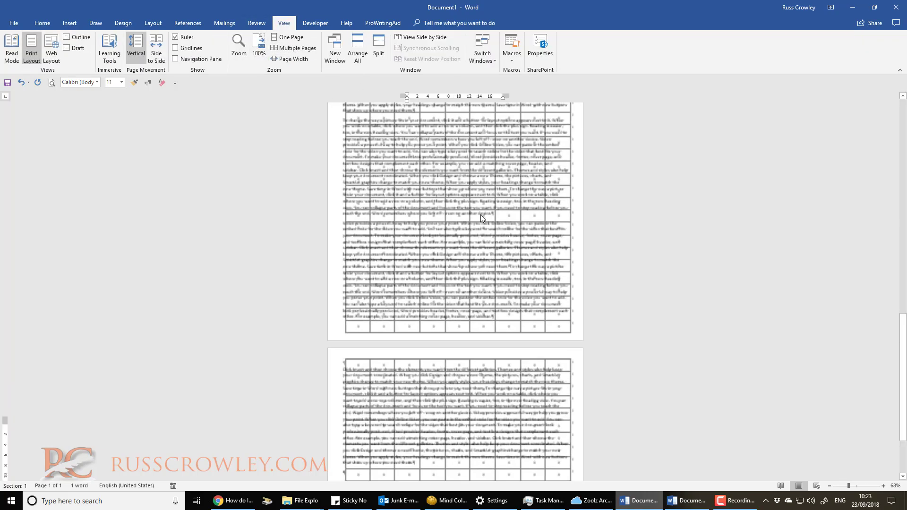
pyautogui.keyDown('ctrl'); pyautogui.scroll(-3, 482, 215); pyautogui.keyUp('ctrl')
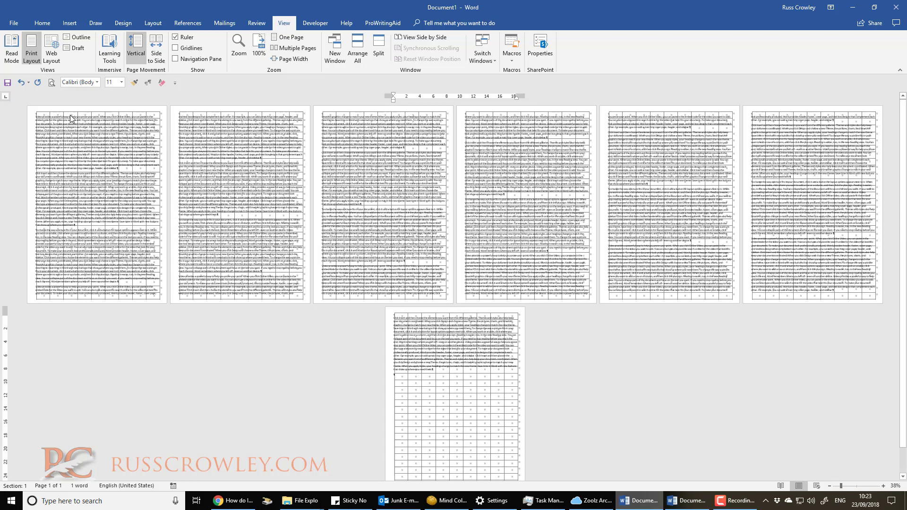
pyautogui.keyDown('ctrl'); pyautogui.scroll(4, 71, 105); pyautogui.keyUp('ctrl')
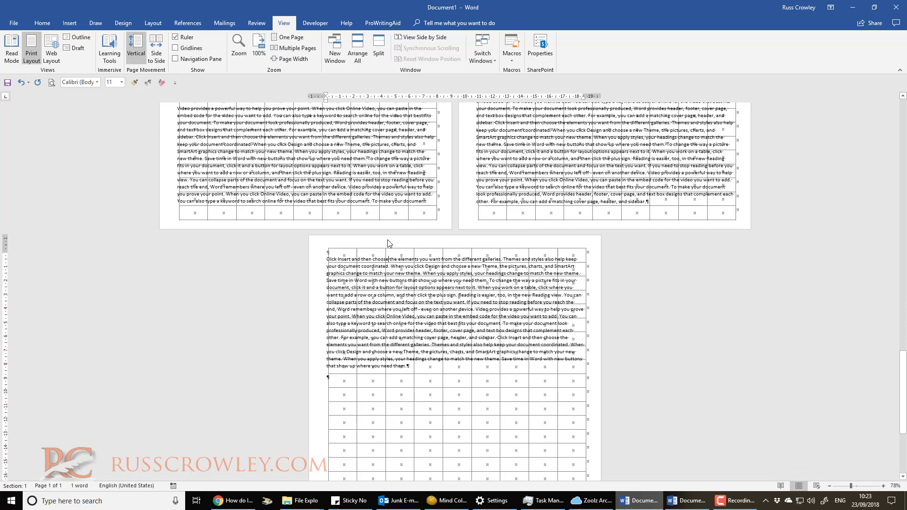
# - Give all of the header grid table's borders a light grey colour via Borders and Shading
pyautogui.doubleClick(344, 260)
pyautogui.click(326, 246)
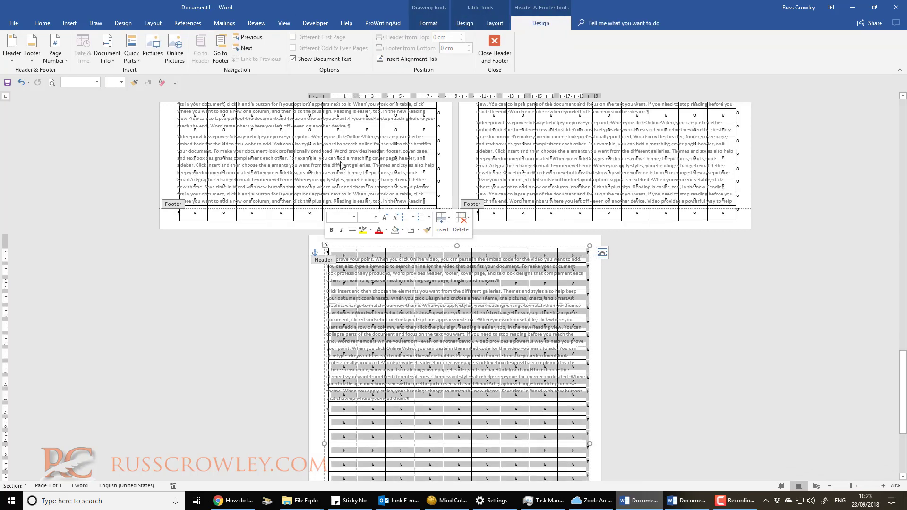
pyautogui.click(42, 23)
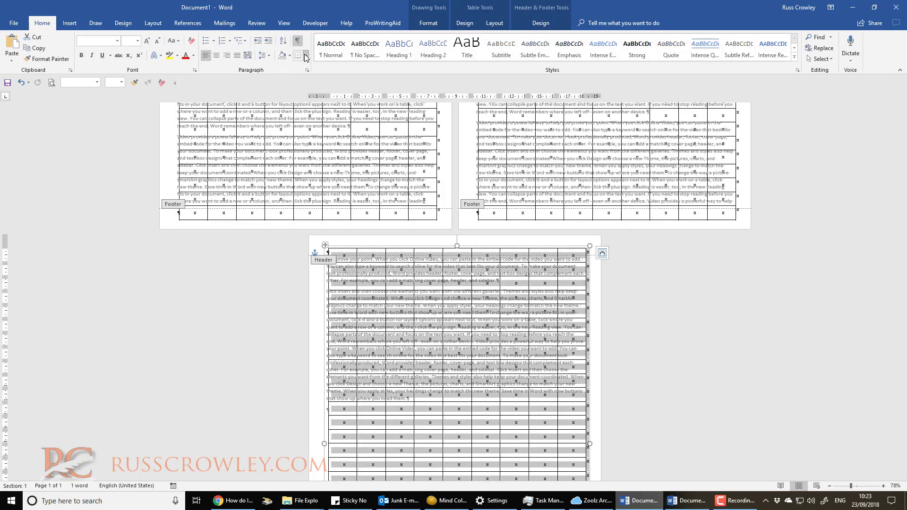
pyautogui.click(306, 55)
pyautogui.click(332, 243)
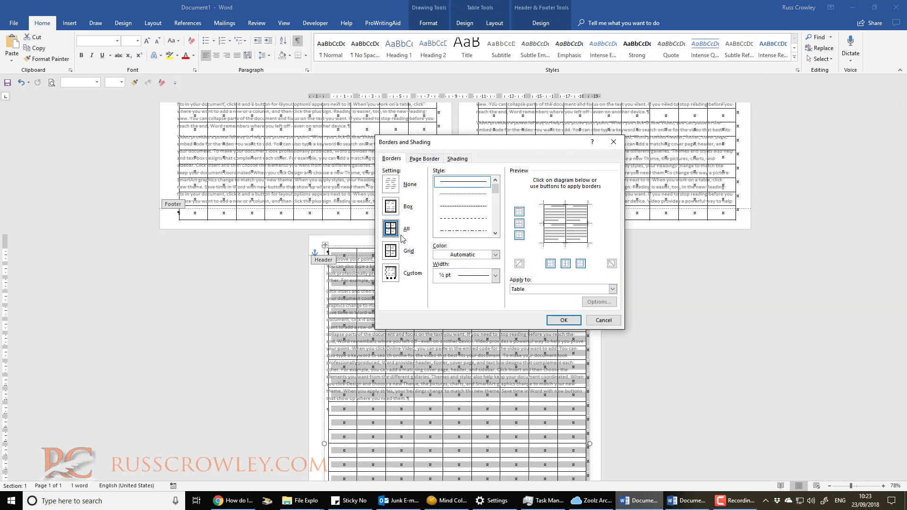
pyautogui.click(496, 255)
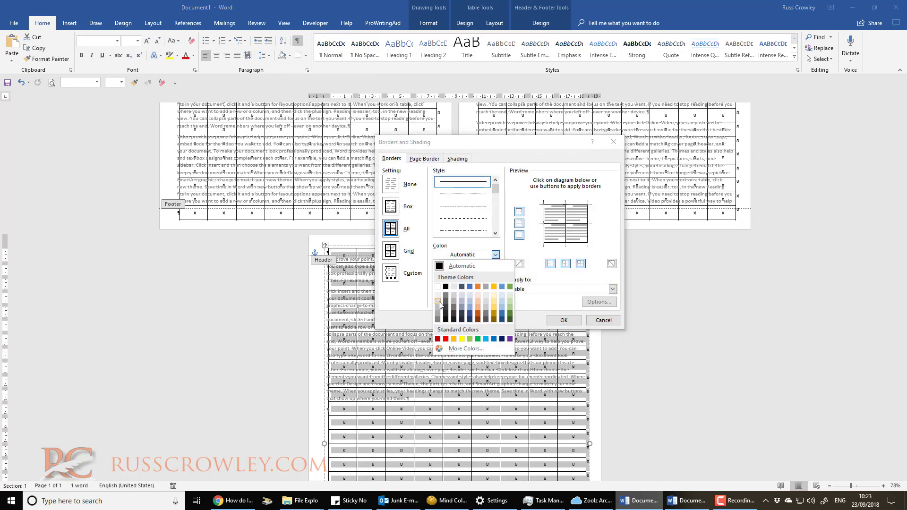
pyautogui.click(438, 301)
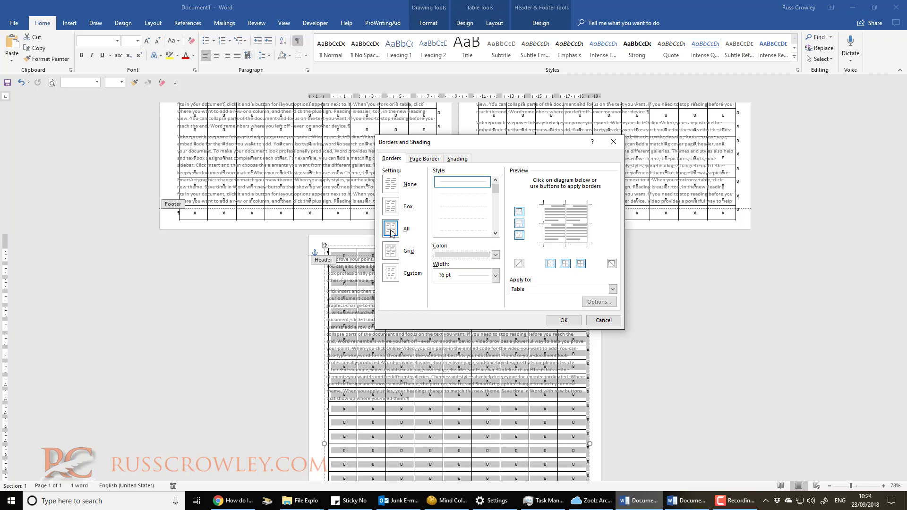
pyautogui.click(564, 320)
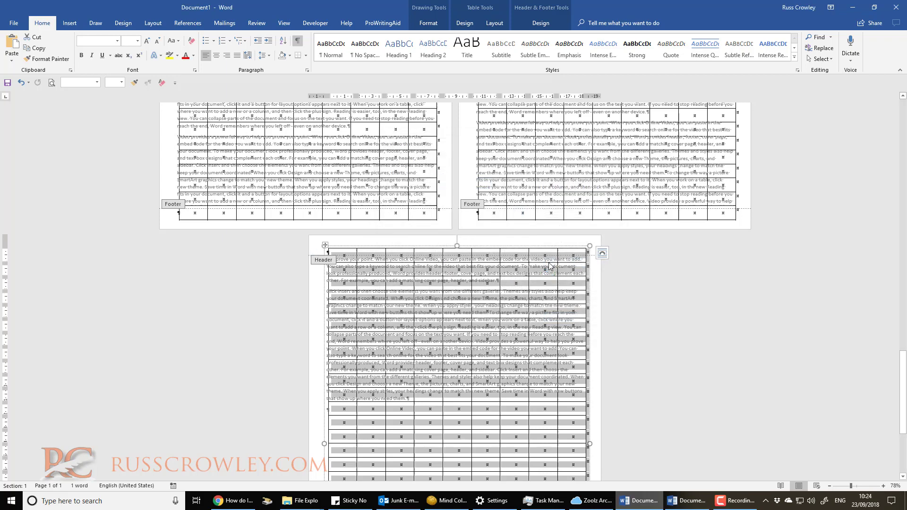
# - Close header editing and hide the formatting marks
pyautogui.click(554, 22)
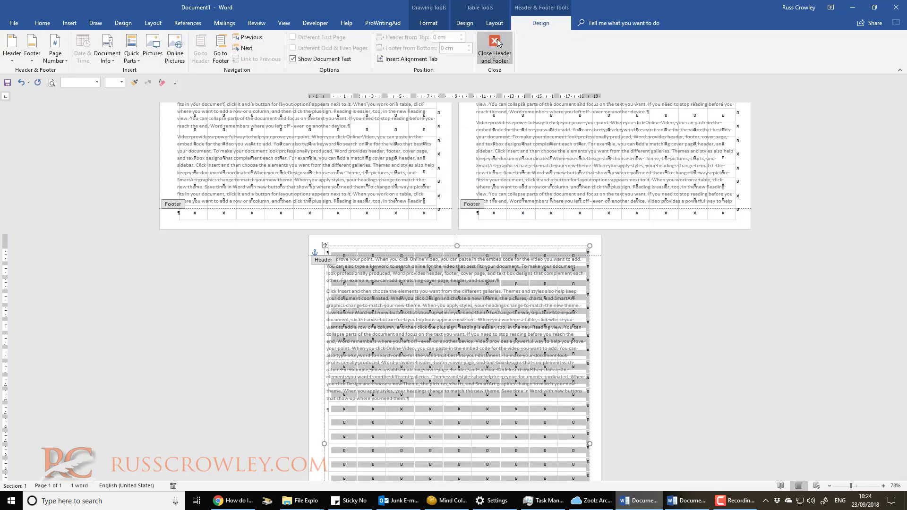
pyautogui.click(496, 43)
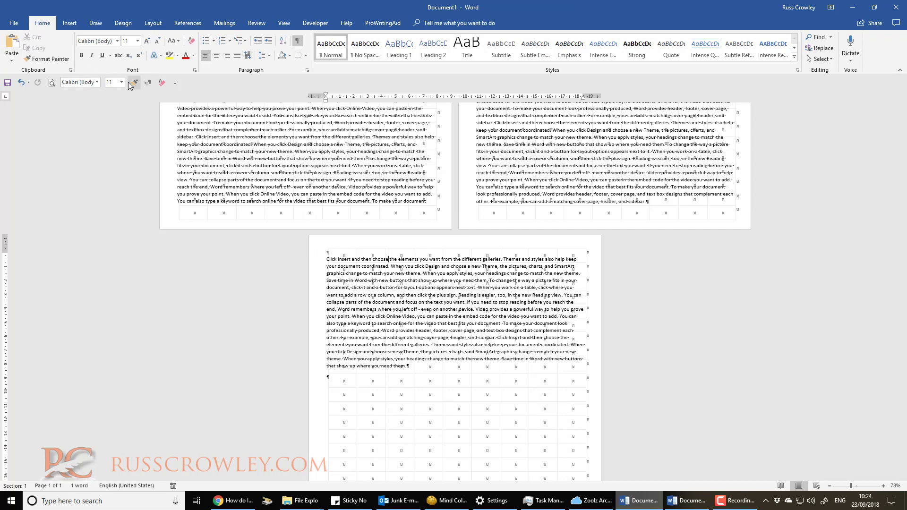
pyautogui.click(297, 40)
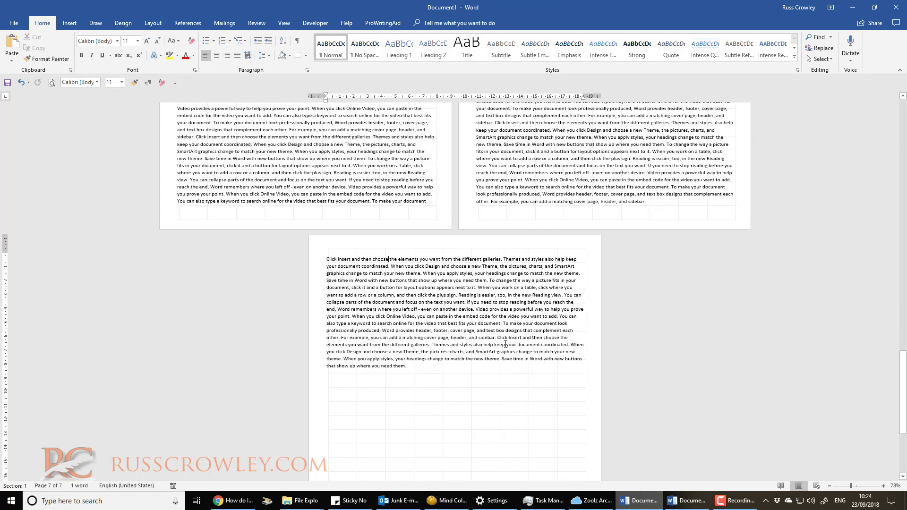
pyautogui.scroll(1, 247, 184)
pyautogui.click(13, 23)
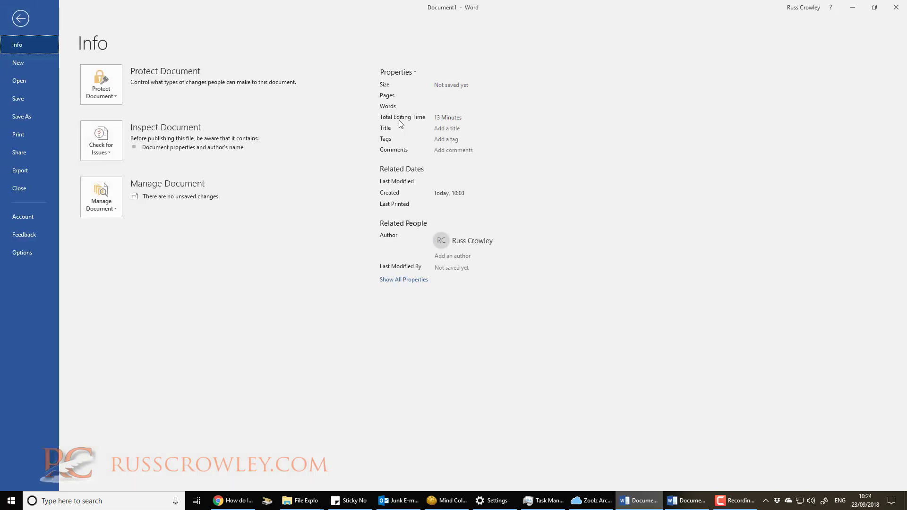
pyautogui.click(38, 136)
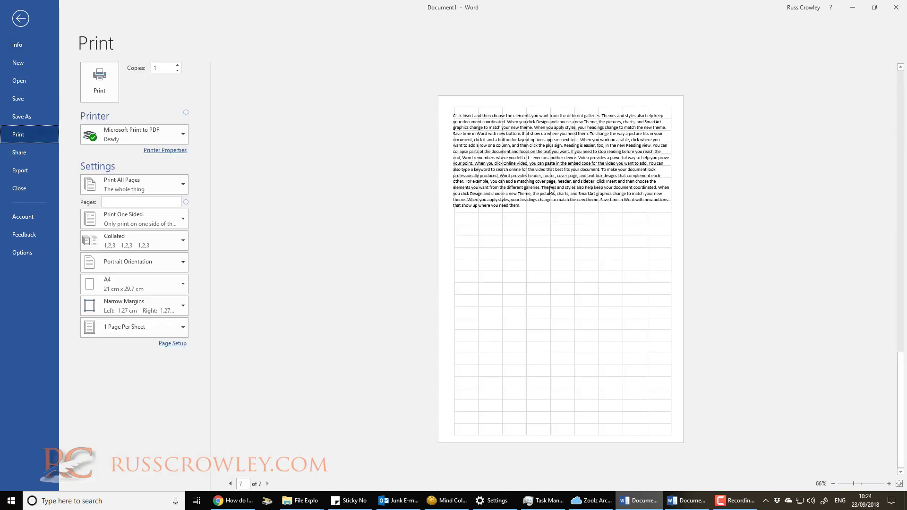
pyautogui.press('Escape')
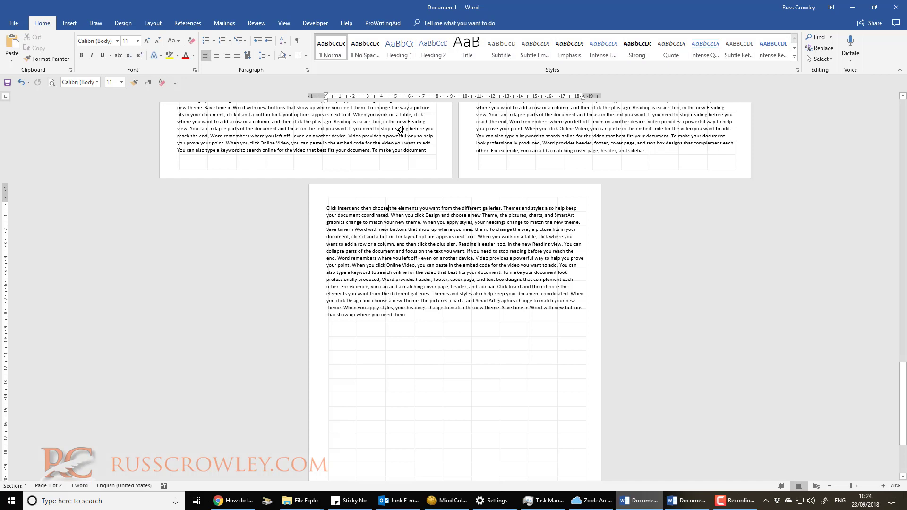